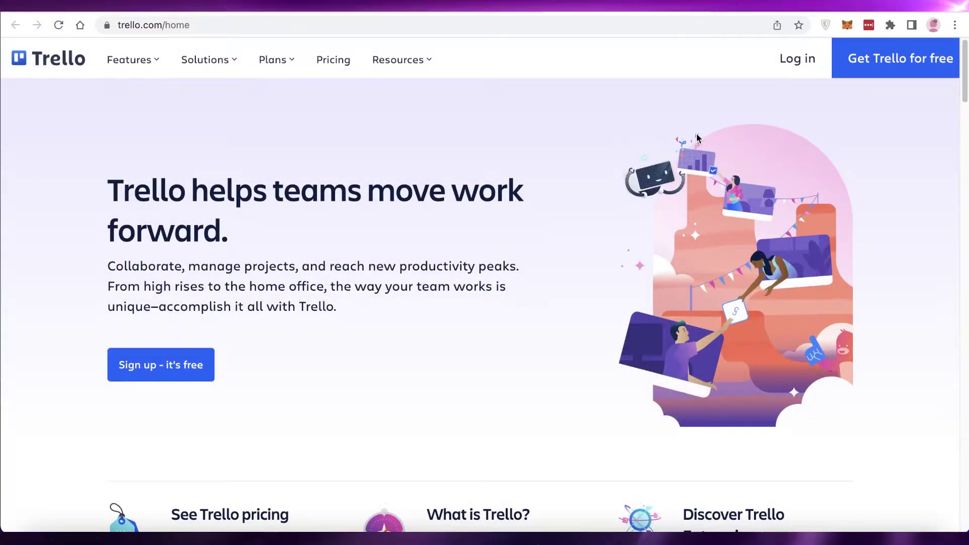
- Scroll up and down through the Trello landing page
scroll(696, 137, down, 3)
scroll(696, 140, down, 3)
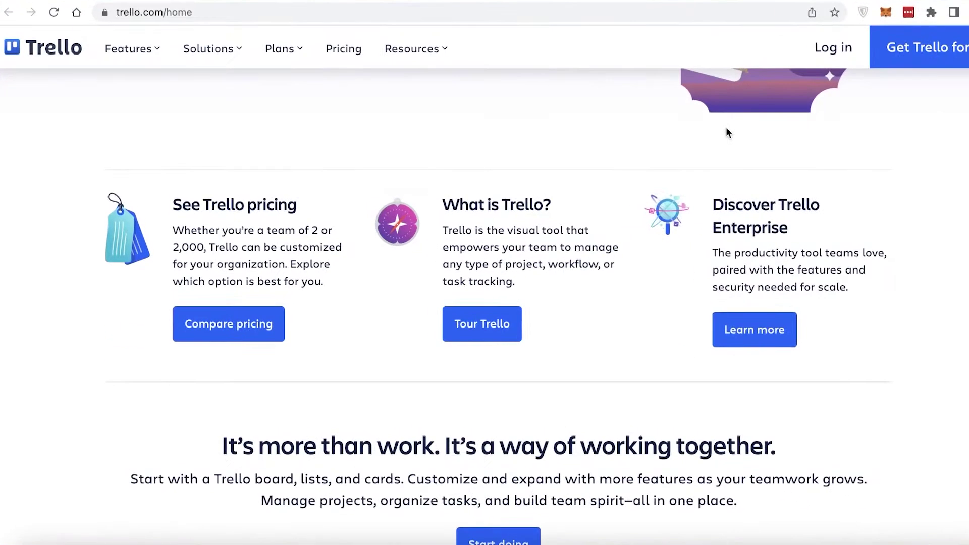
scroll(721, 152, up, 3)
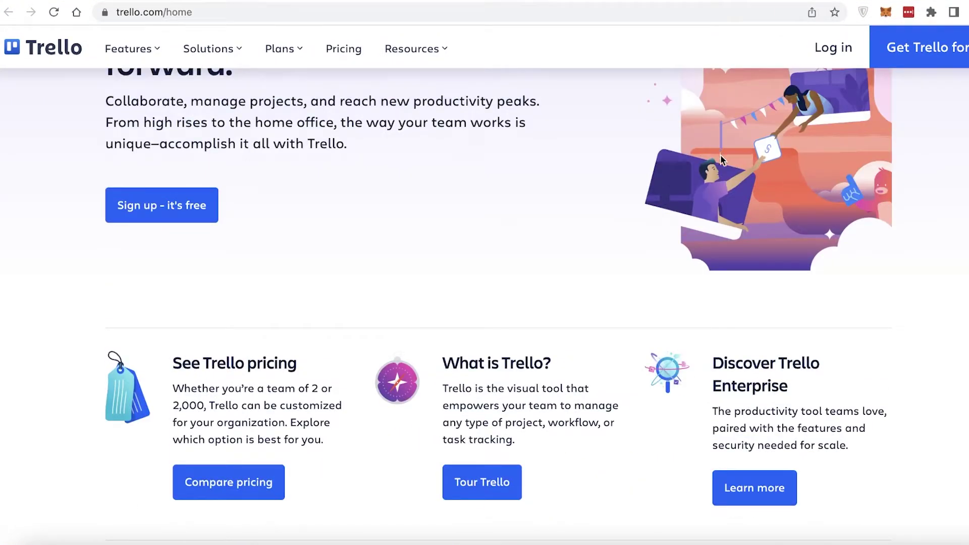
scroll(712, 147, up, 3)
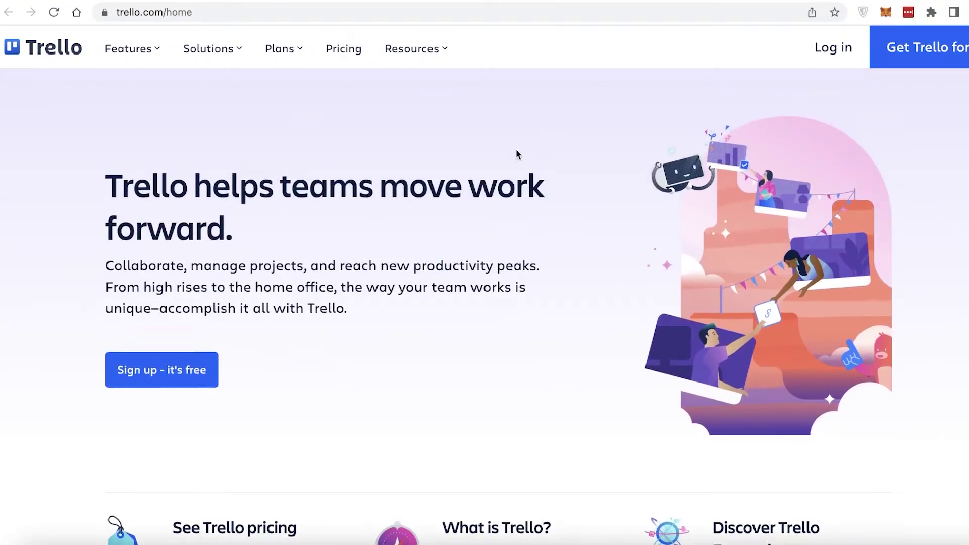
scroll(507, 150, down, 6)
scroll(474, 150, up, 6)
scroll(474, 149, down, 10)
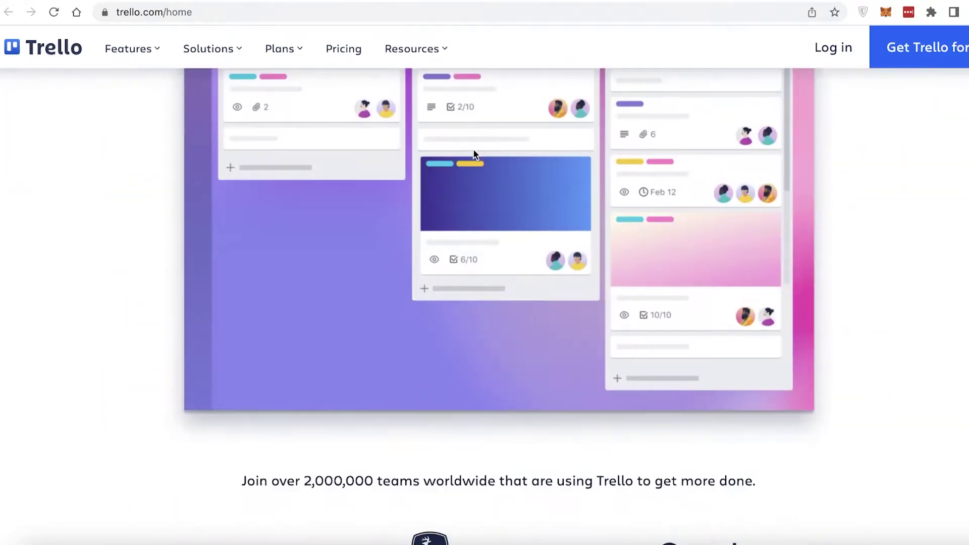
scroll(837, 203, up, 5)
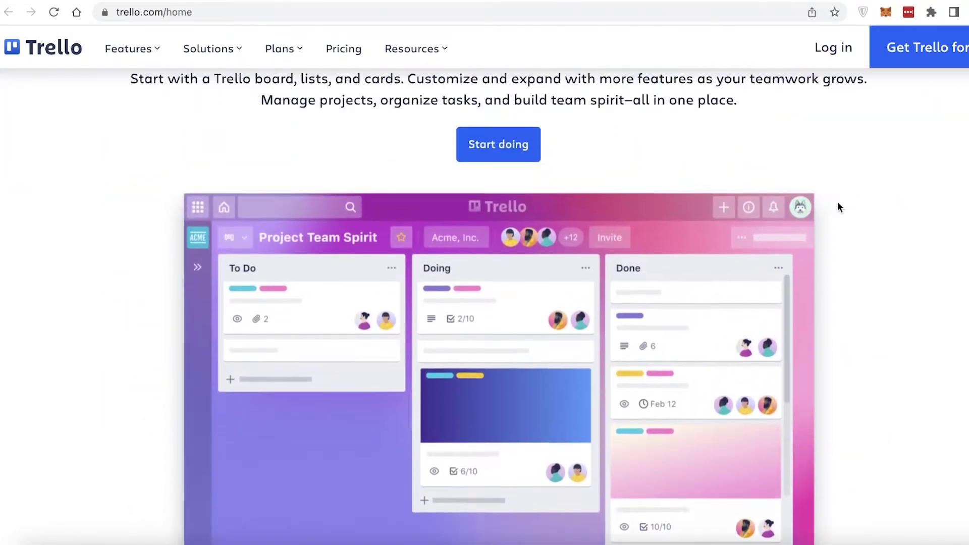
scroll(838, 207, down, 7)
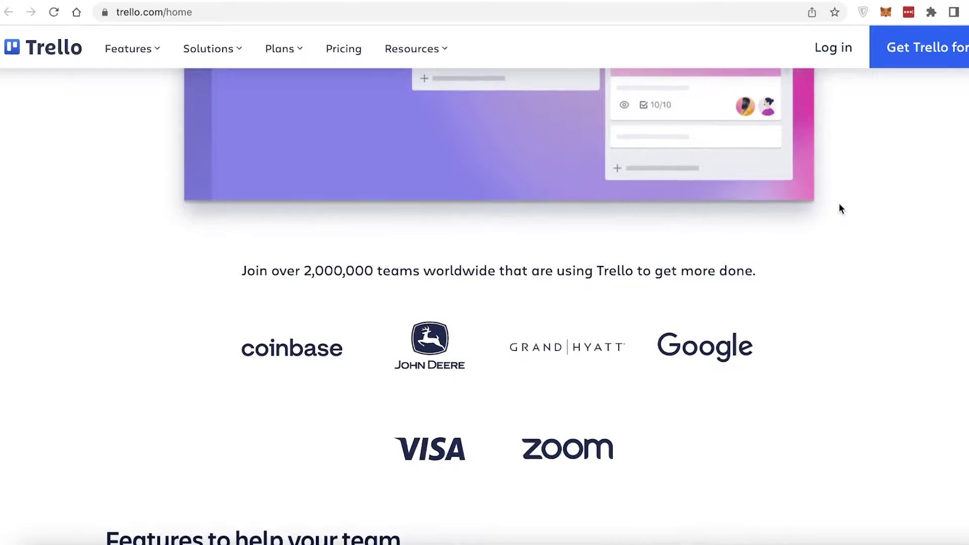
scroll(839, 207, down, 3)
scroll(816, 207, down, 7)
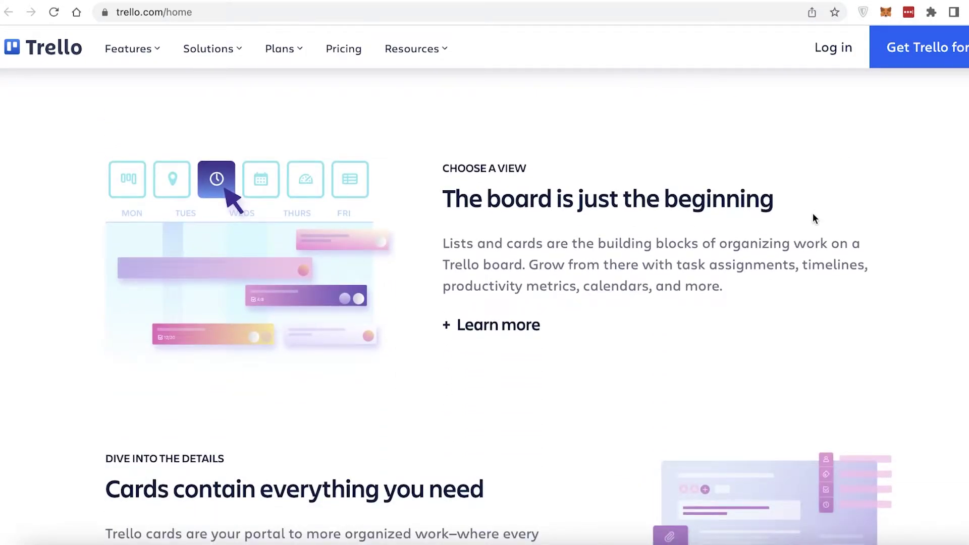
scroll(812, 219, down, 14)
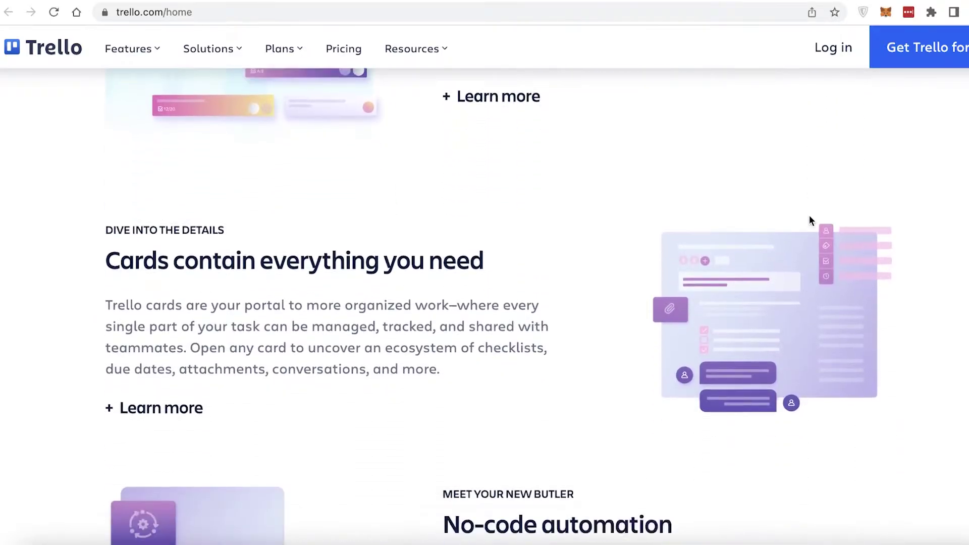
scroll(761, 222, down, 15)
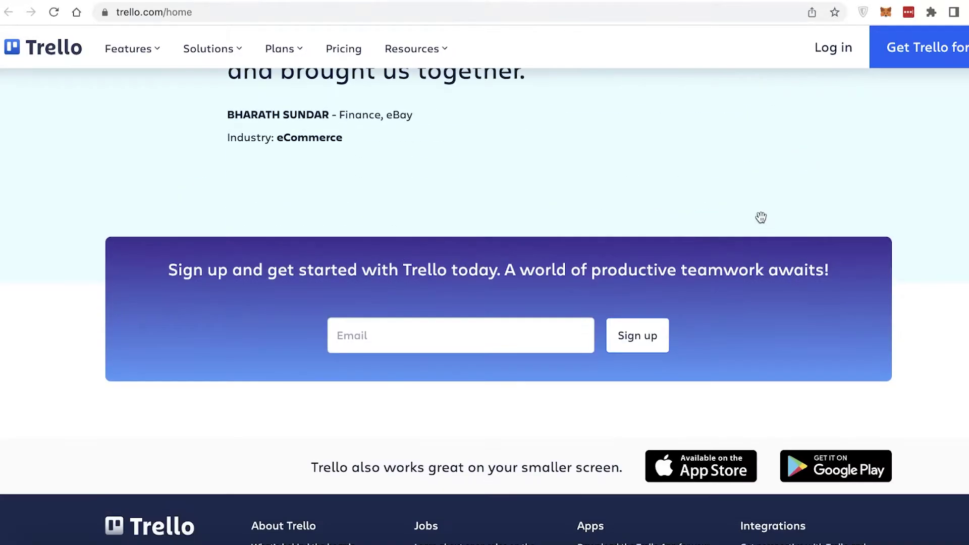
scroll(760, 217, up, 20)
scroll(760, 218, up, 8)
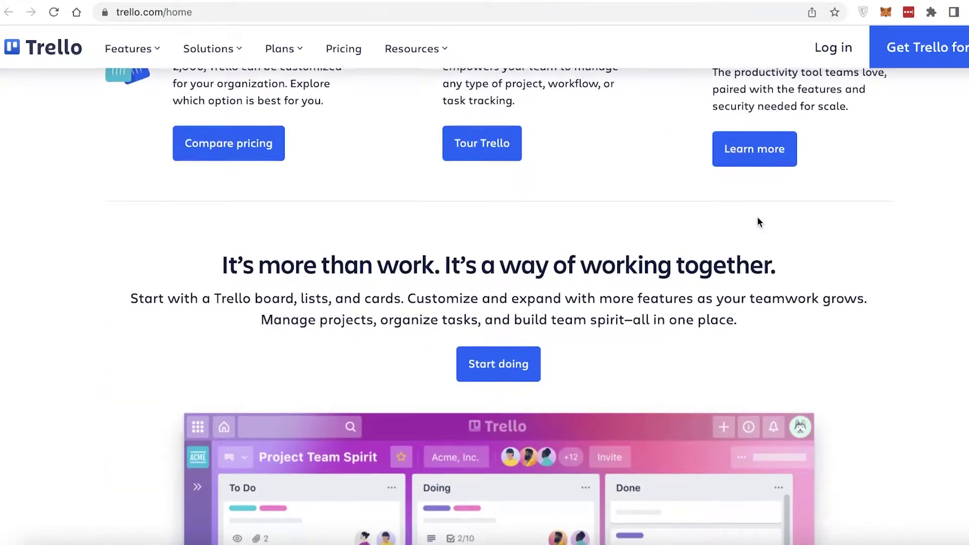
scroll(751, 225, up, 4)
scroll(749, 230, down, 12)
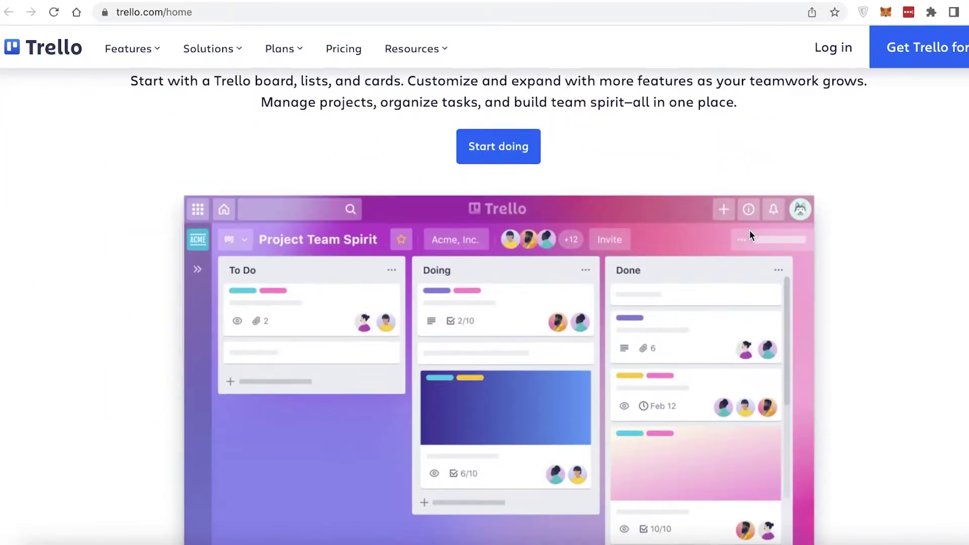
scroll(749, 238, down, 20)
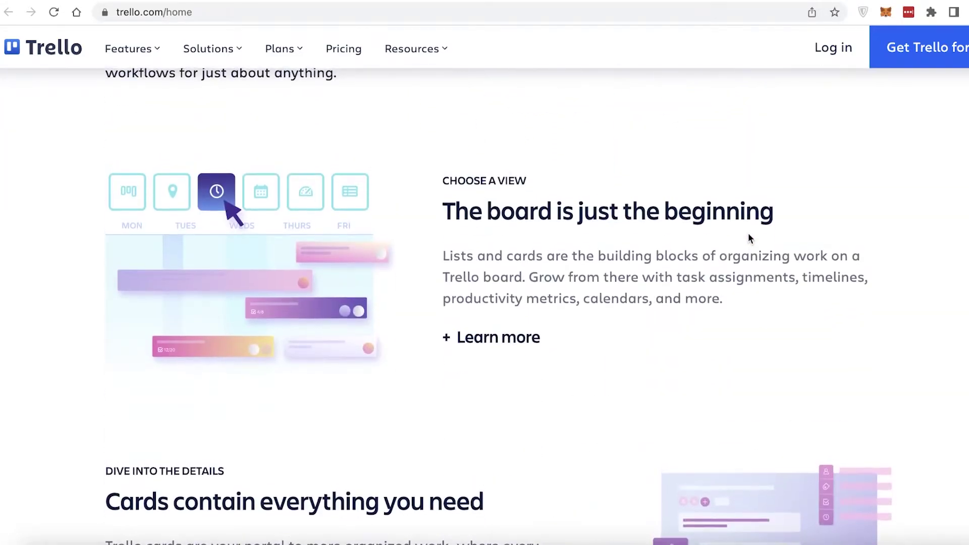
scroll(748, 236, up, 3)
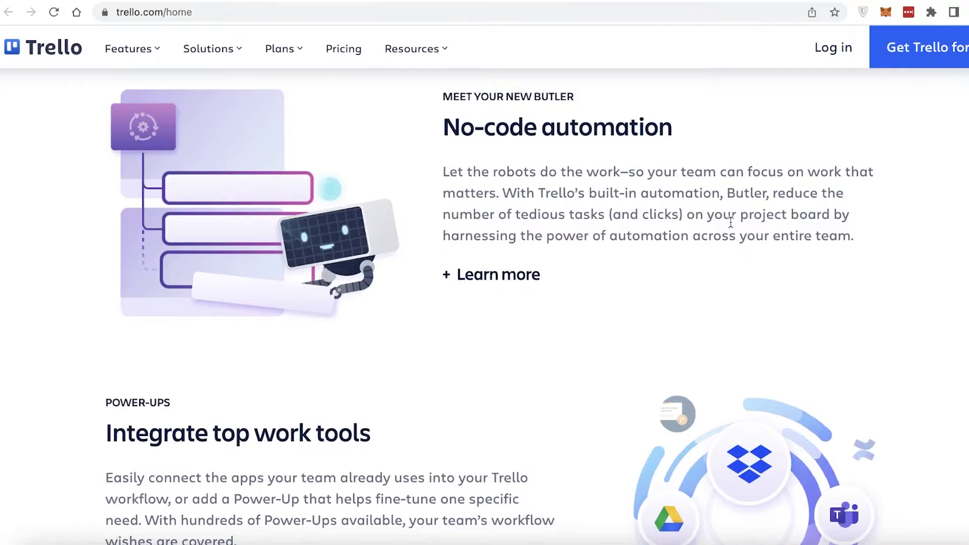
scroll(729, 228, up, 3)
scroll(728, 230, down, 9)
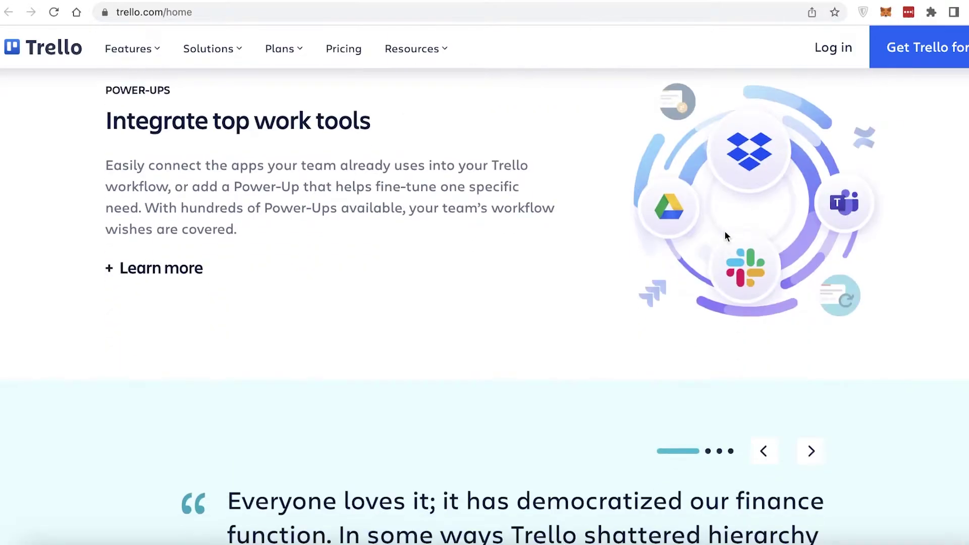
scroll(729, 237, up, 10)
scroll(731, 240, up, 15)
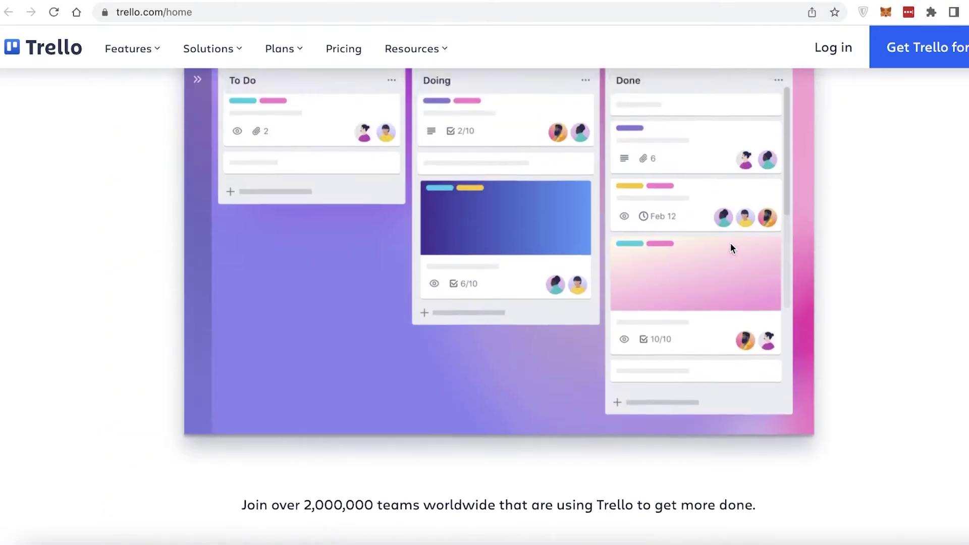
scroll(723, 241, up, 8)
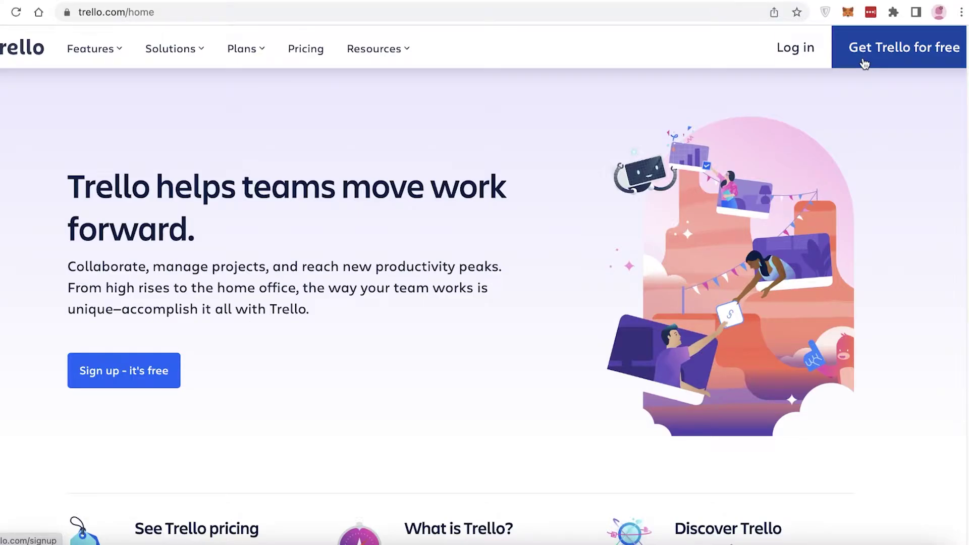
- Sign up for a free Trello account with Google
click(863, 62)
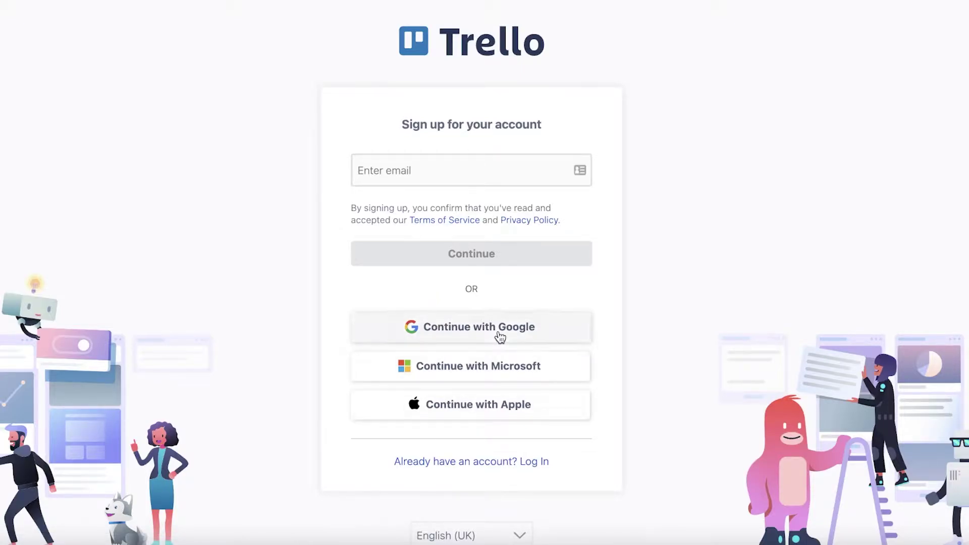
click(522, 317)
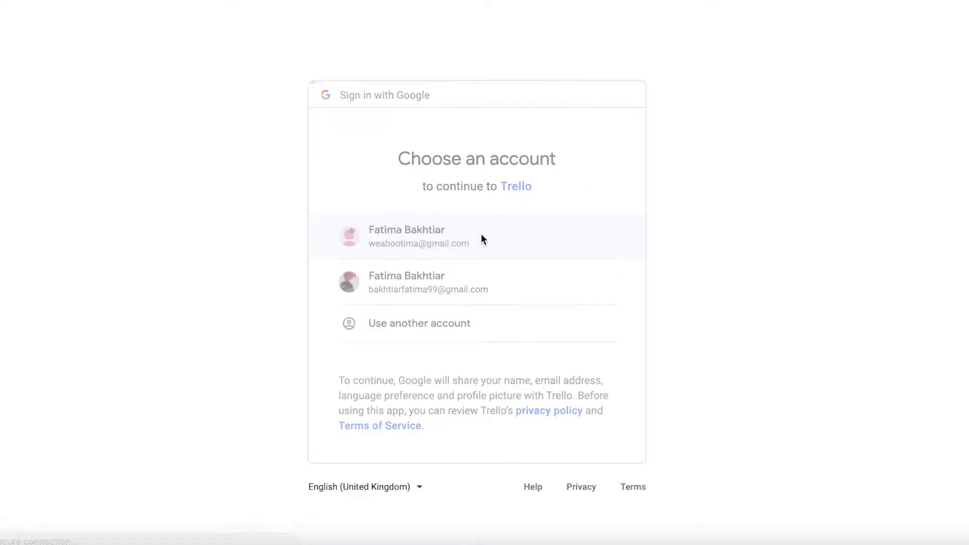
click(482, 238)
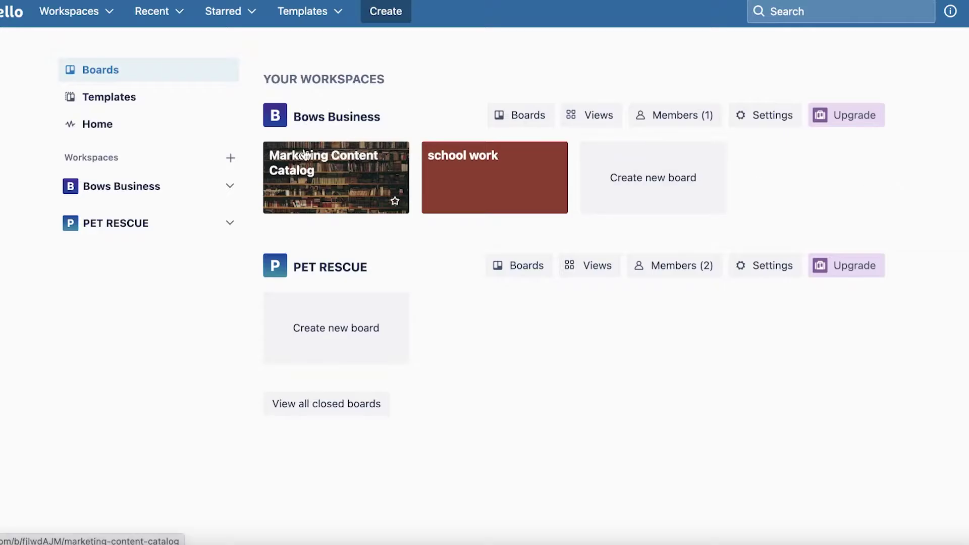
- Look at the Atlassian app switcher and return to the boards overview
click(18, 12)
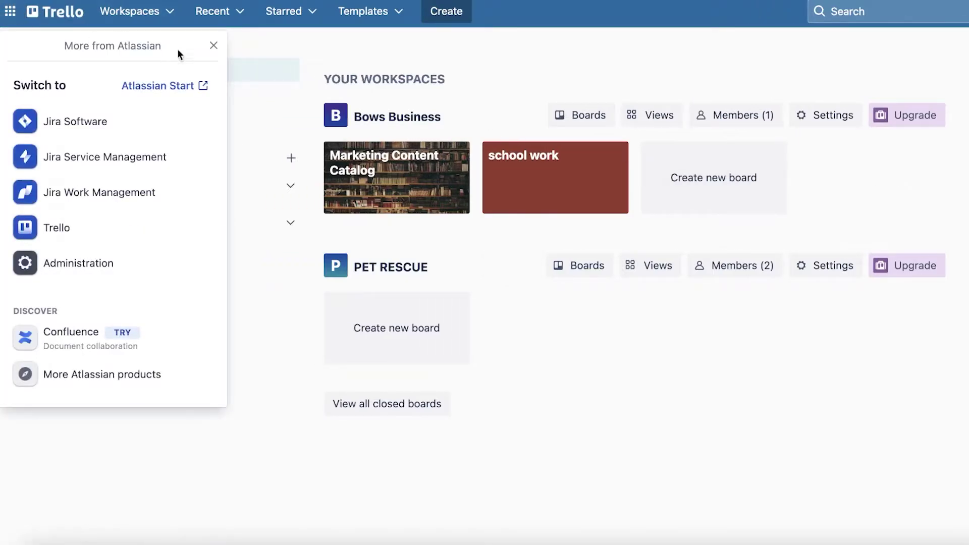
click(75, 13)
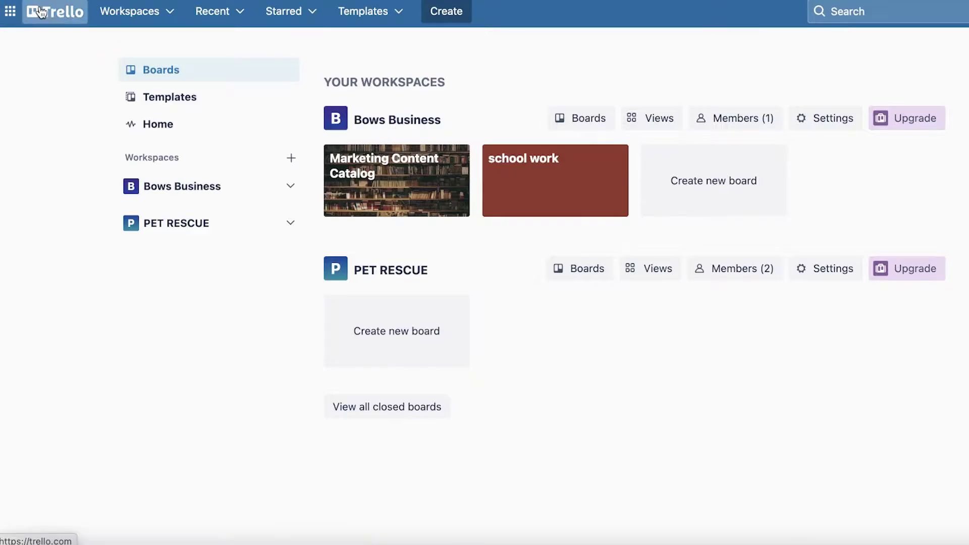
click(6, 14)
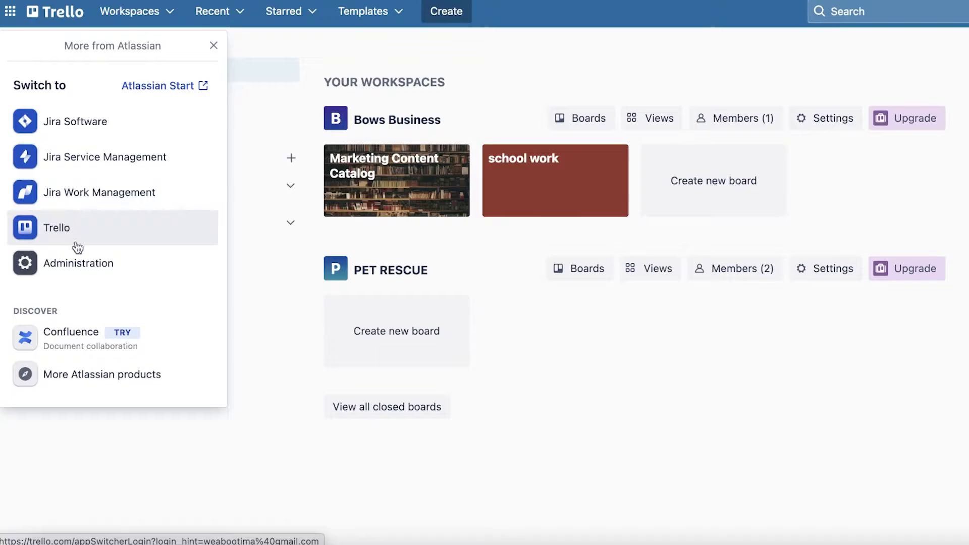
- Browse the Workspaces, Recent, Starred and Templates menus, then go to Home
click(148, 14)
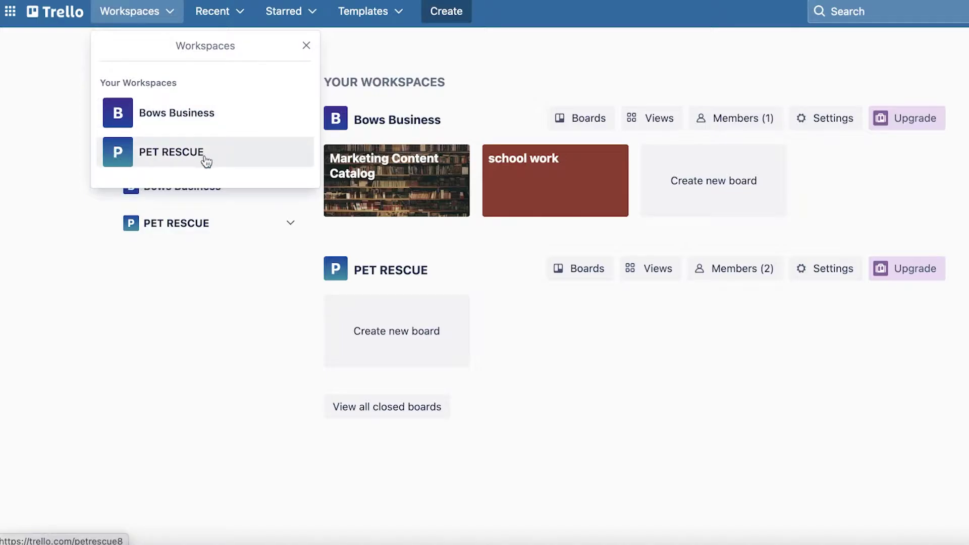
click(218, 21)
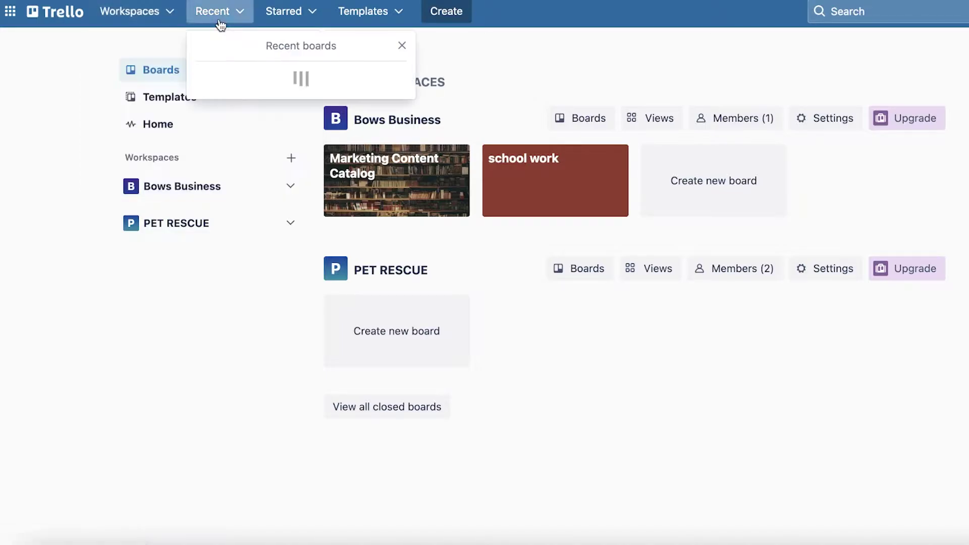
click(278, 12)
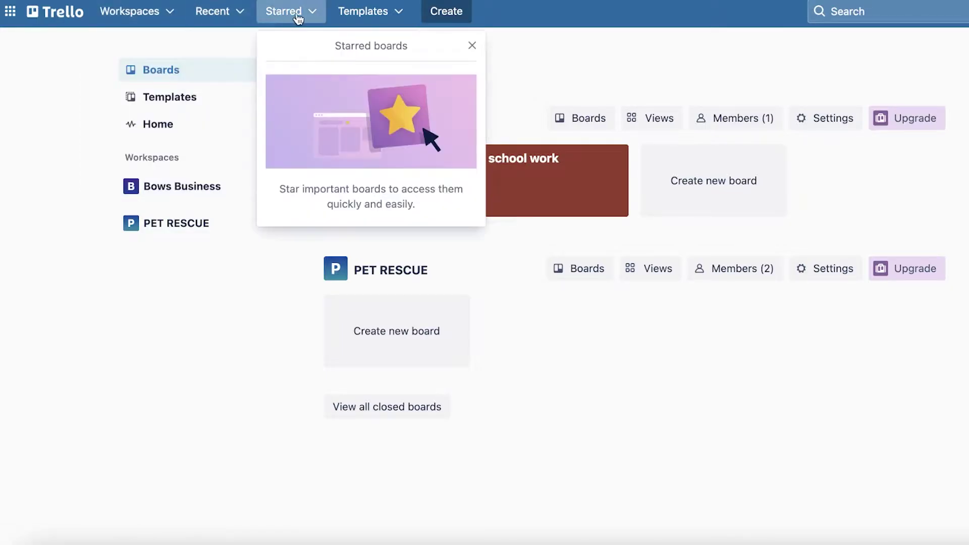
click(343, 22)
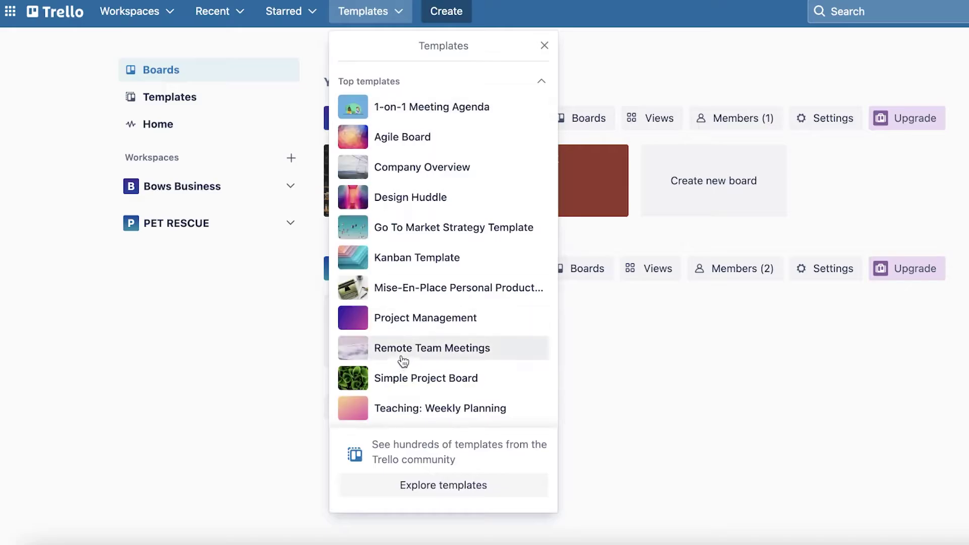
click(517, 14)
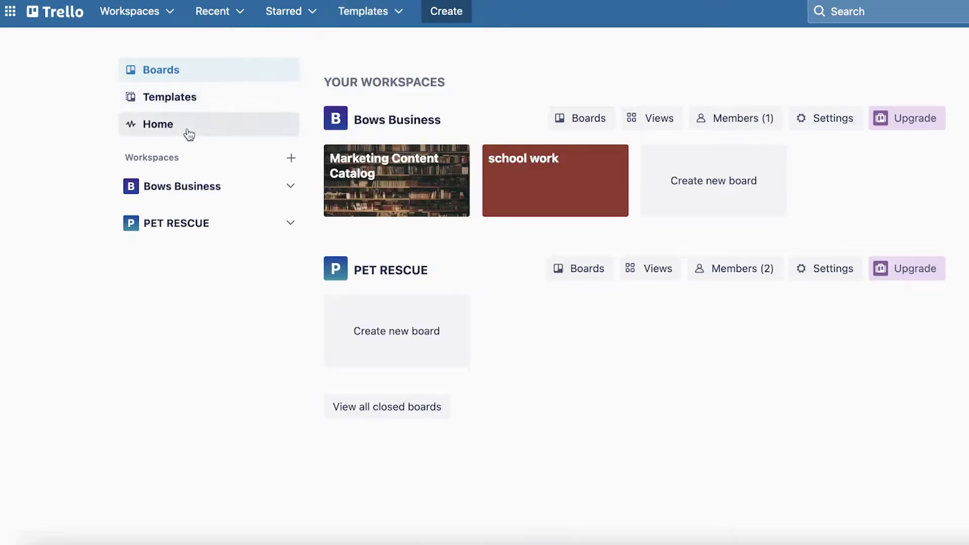
click(158, 129)
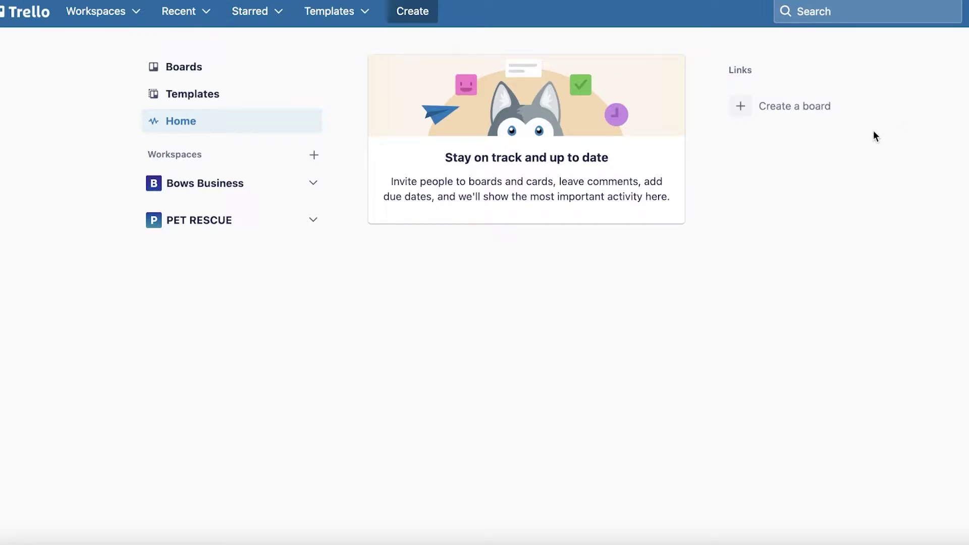
- Glance at the account menu, then bring up the Create menu's options
click(956, 15)
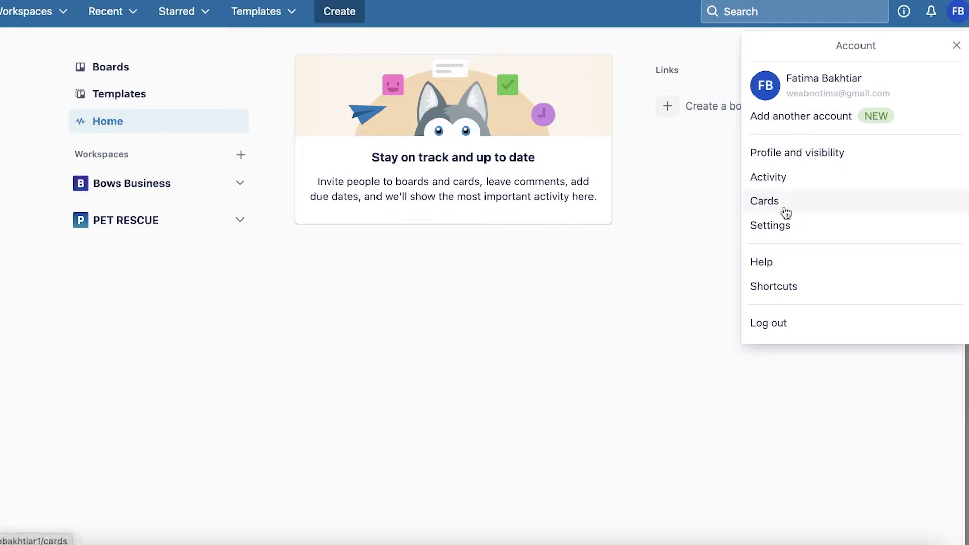
click(956, 45)
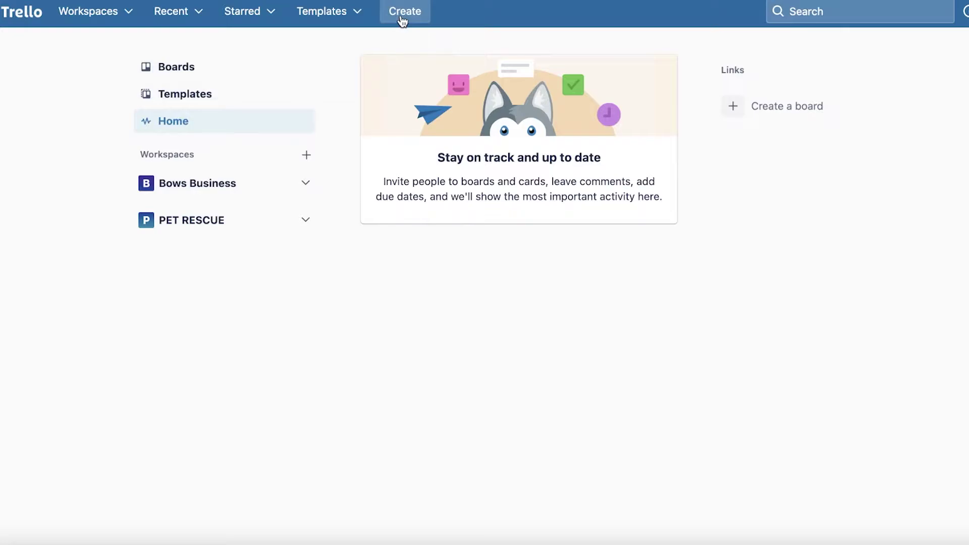
click(402, 21)
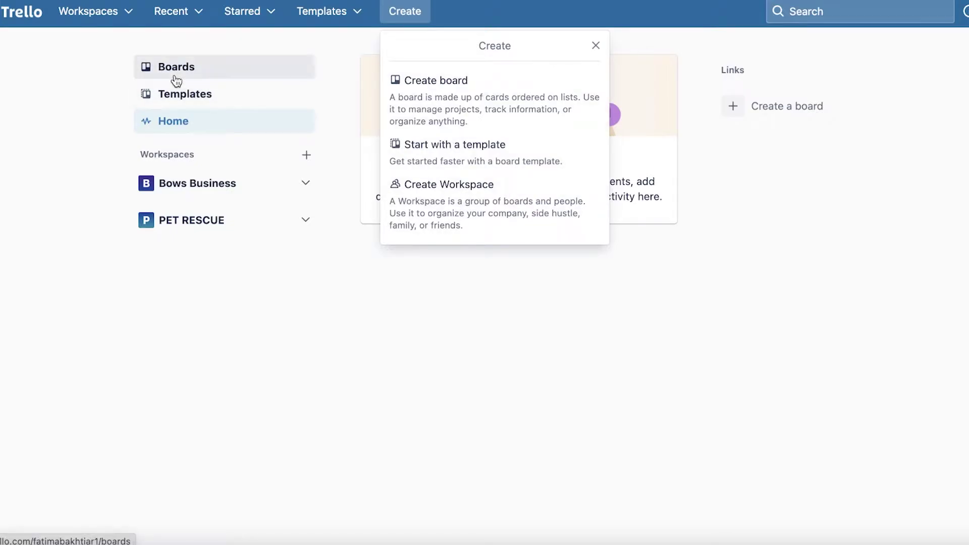
- Create a Small Business workspace named 'burger company', skipping member invites
click(433, 200)
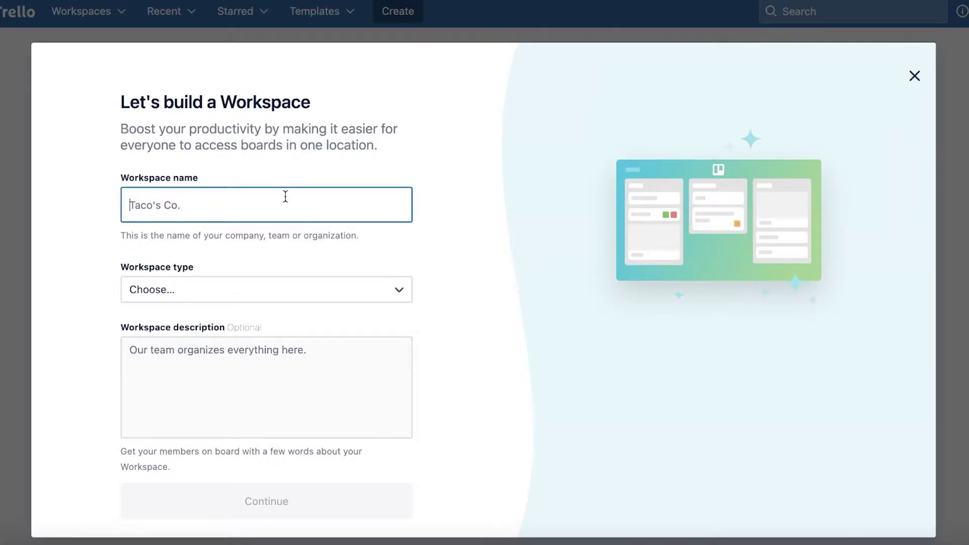
text(burger company)
click(220, 289)
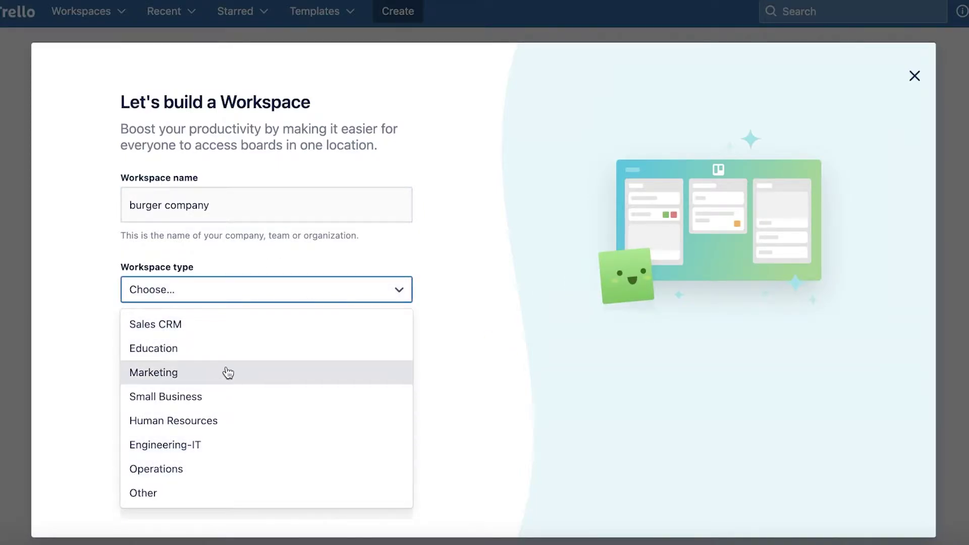
click(218, 396)
scroll(220, 394, down, 1)
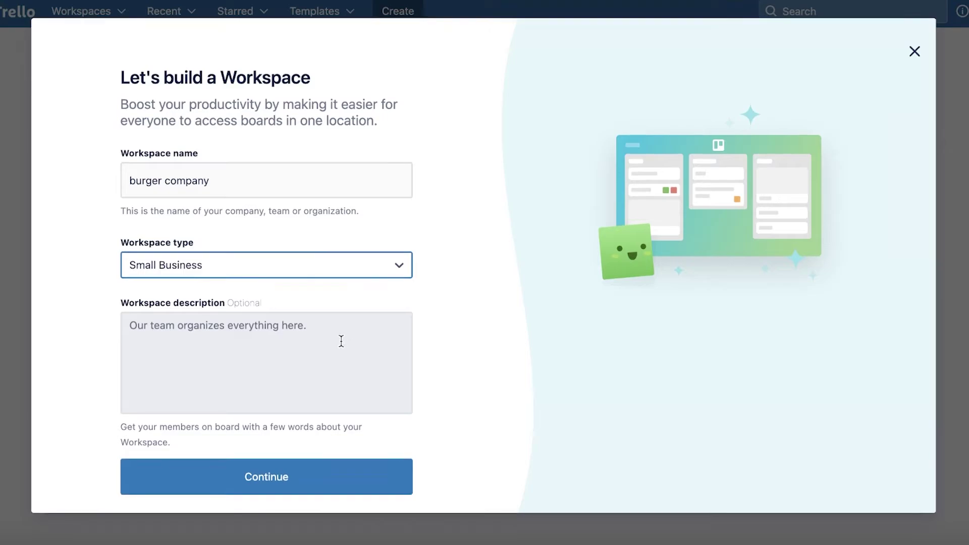
click(228, 361)
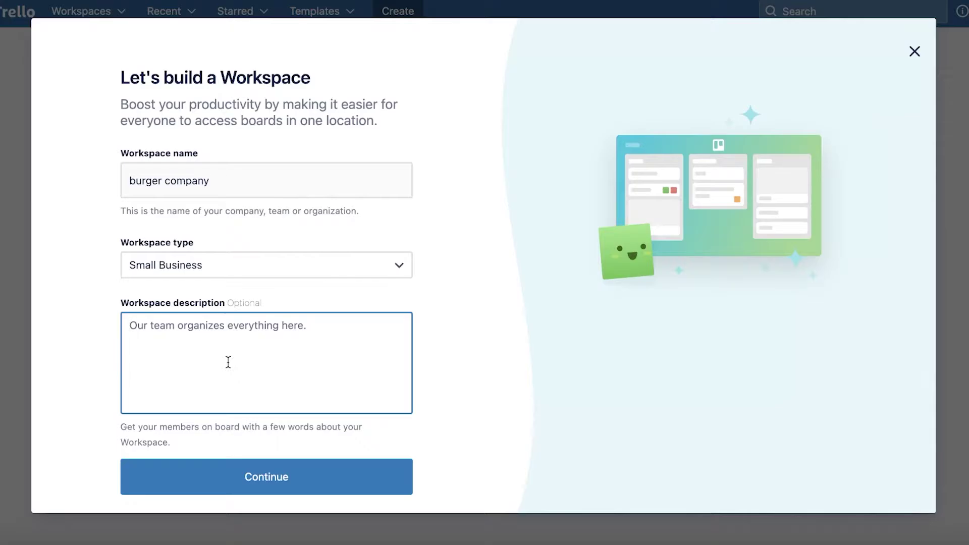
click(267, 476)
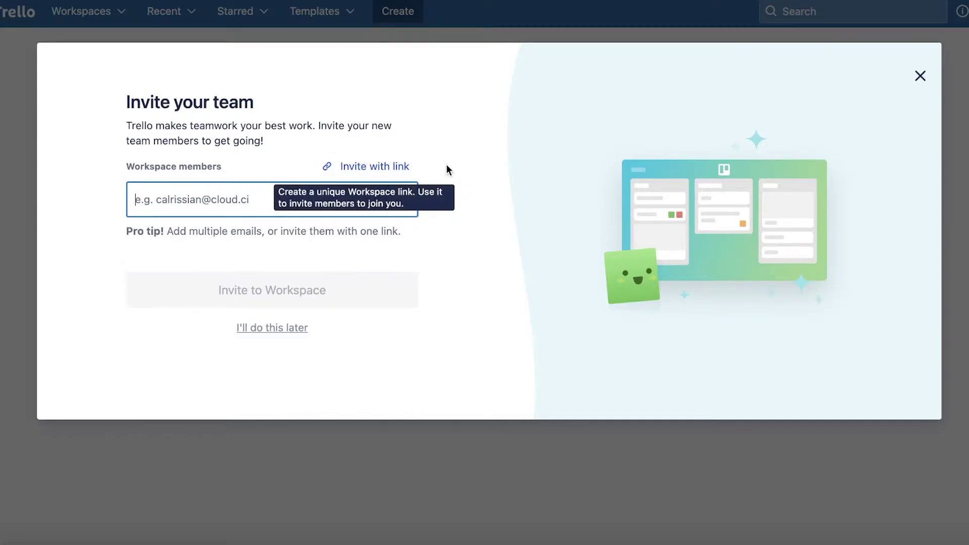
click(266, 327)
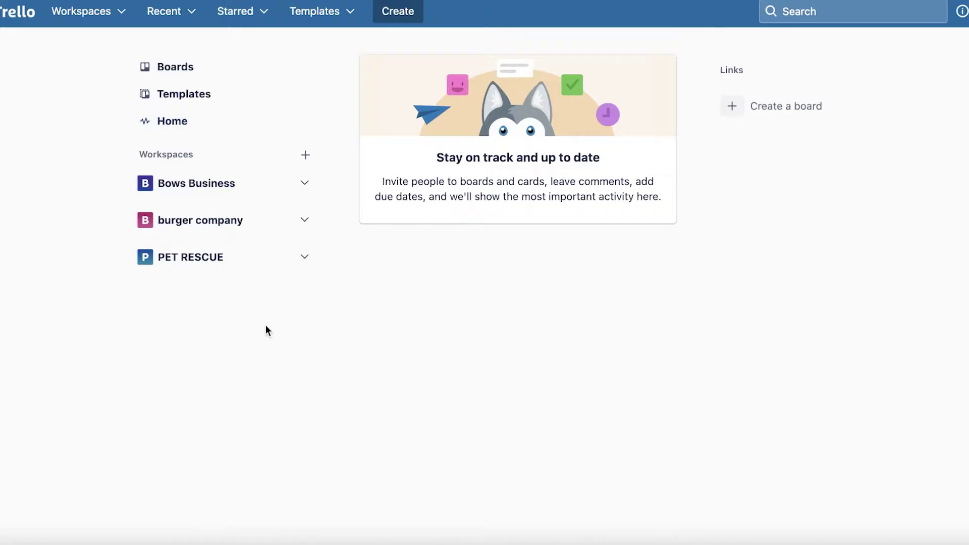
scroll(374, 318, down, 1)
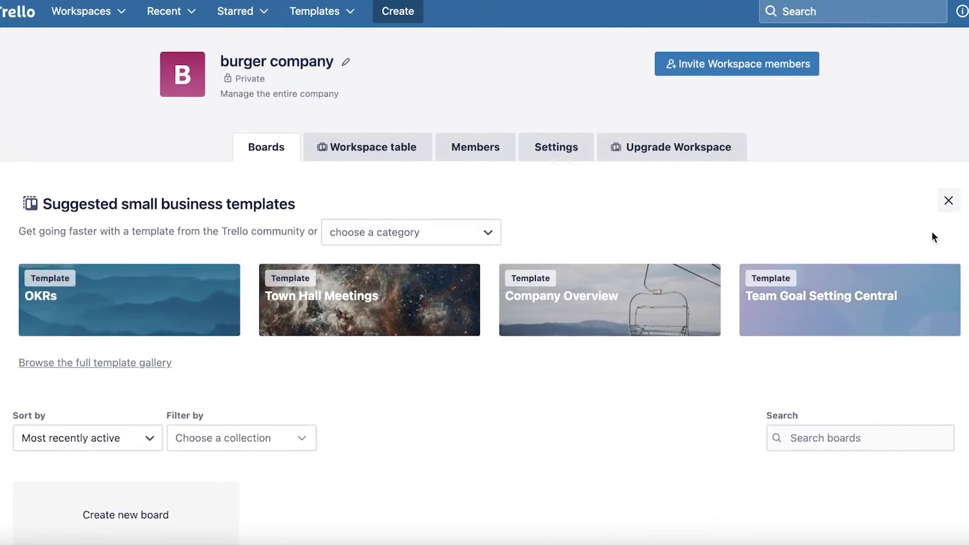
- View the workspace table, expand the sidebar, and dismiss the suggested templates
scroll(474, 328, up, 1)
scroll(214, 125, down, 1)
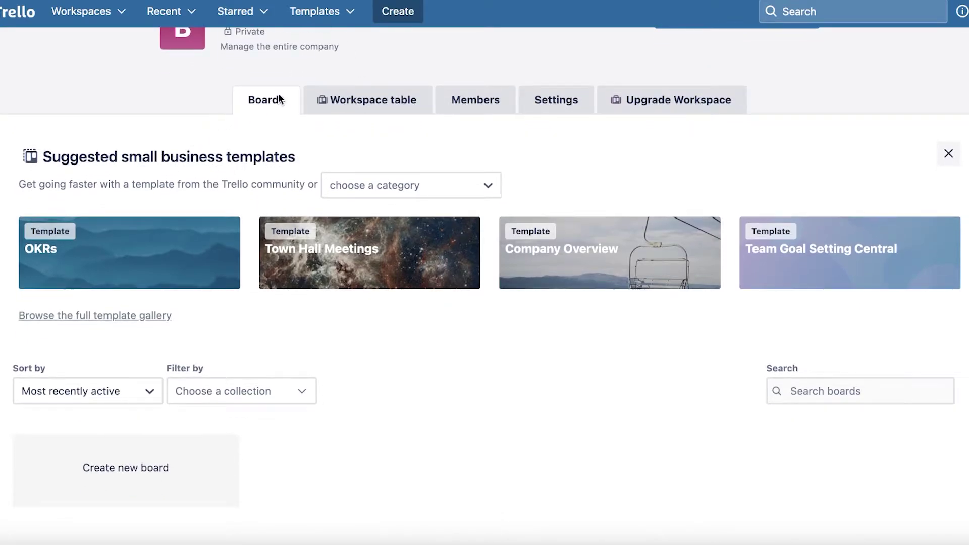
click(354, 97)
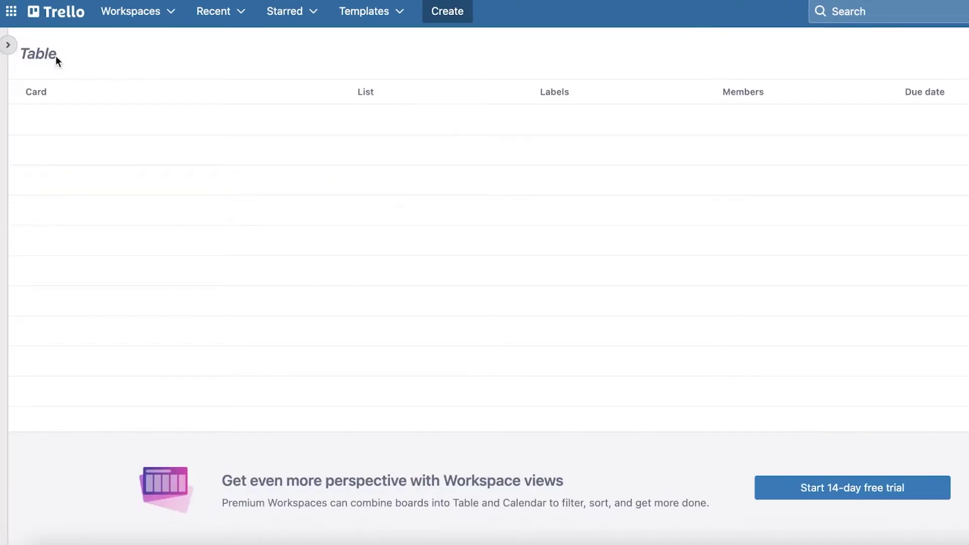
click(8, 45)
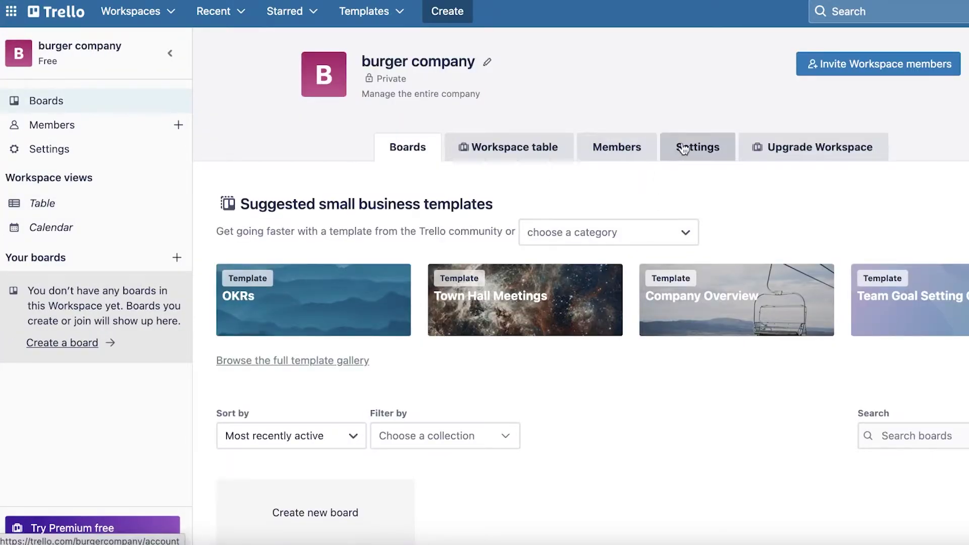
click(934, 198)
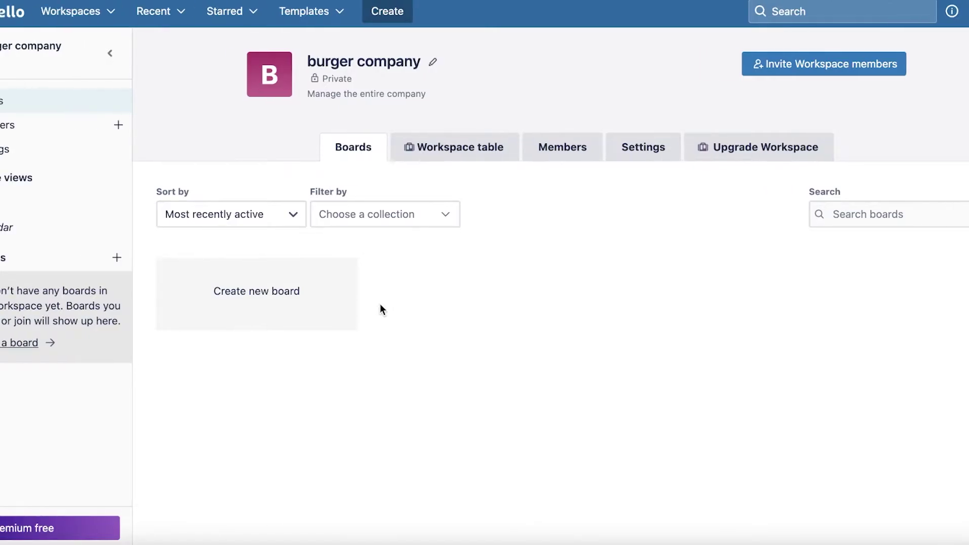
- Start a new board with a blue background titled 'Finances'
click(271, 297)
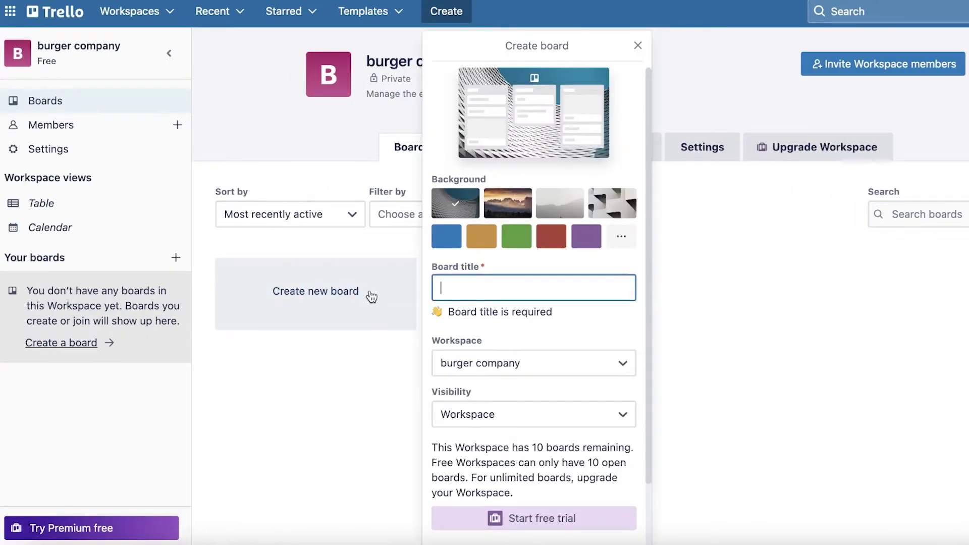
click(514, 215)
click(555, 210)
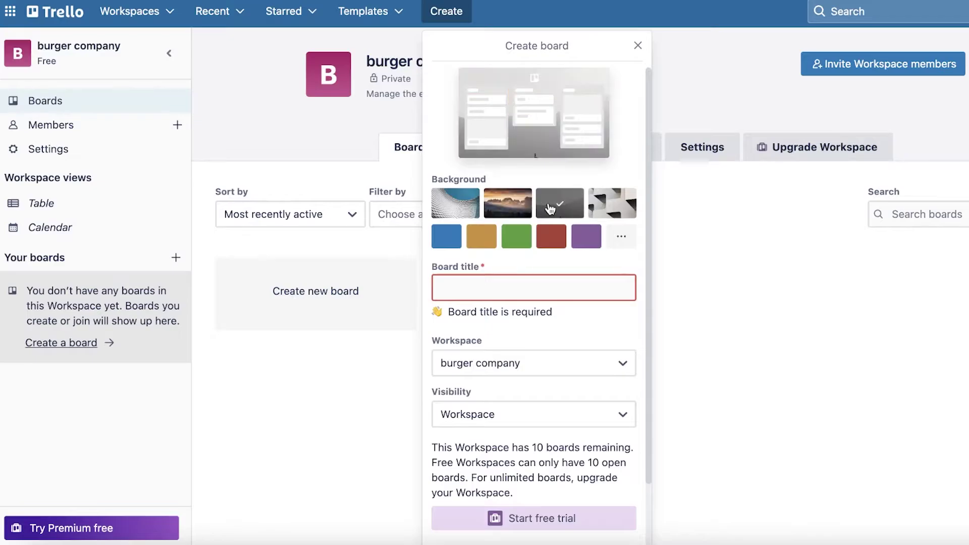
click(607, 209)
click(576, 213)
click(585, 236)
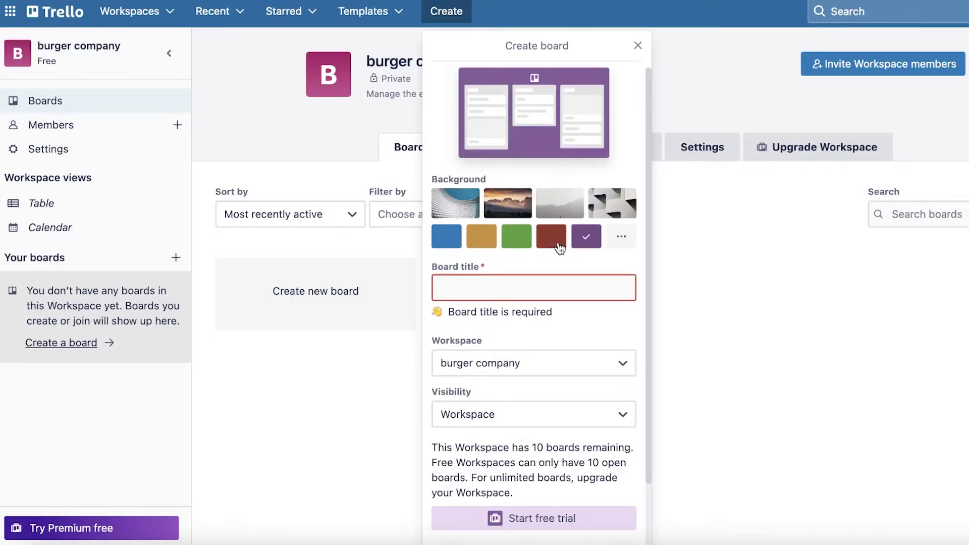
click(551, 237)
click(457, 240)
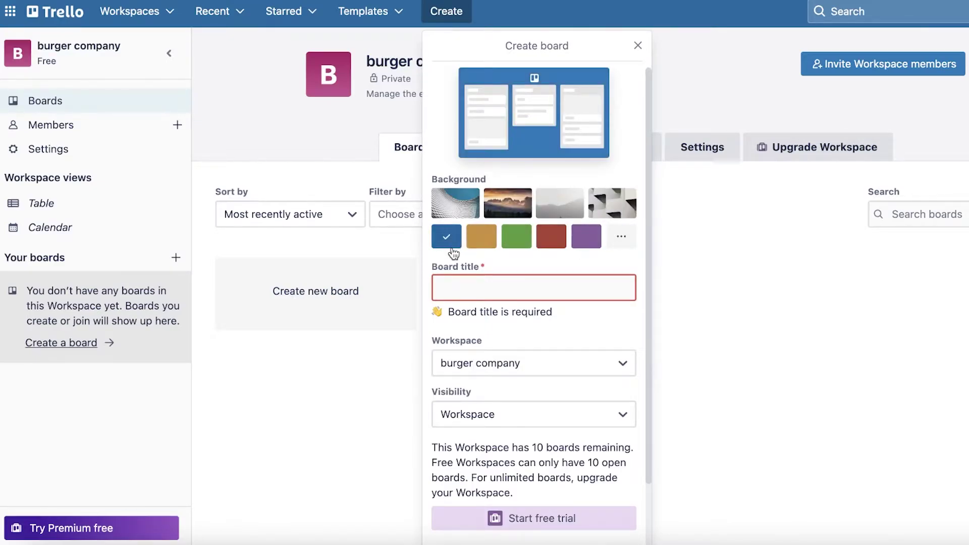
click(463, 283)
text(Finances)
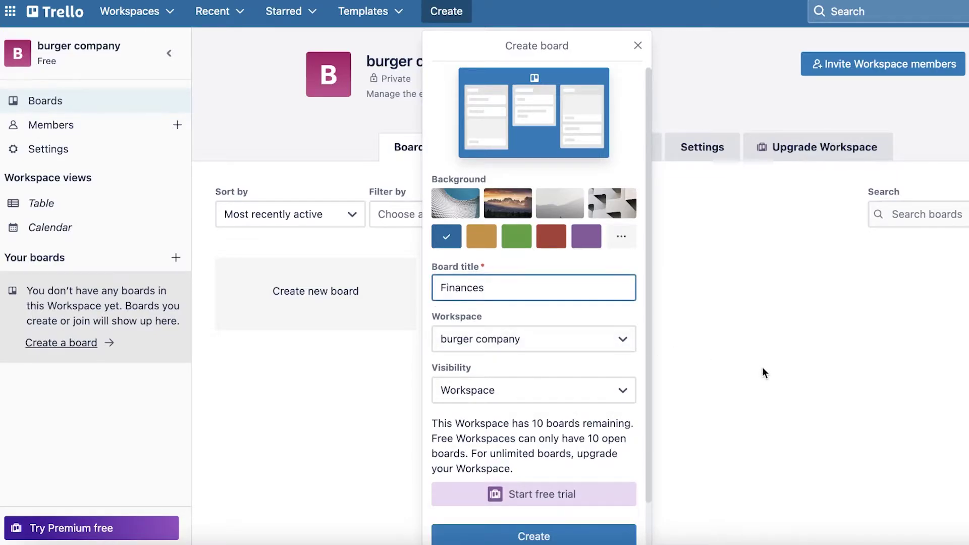
- Keep burger company as workspace with Workspace visibility and create the board
scroll(580, 299, down, 1)
click(581, 301)
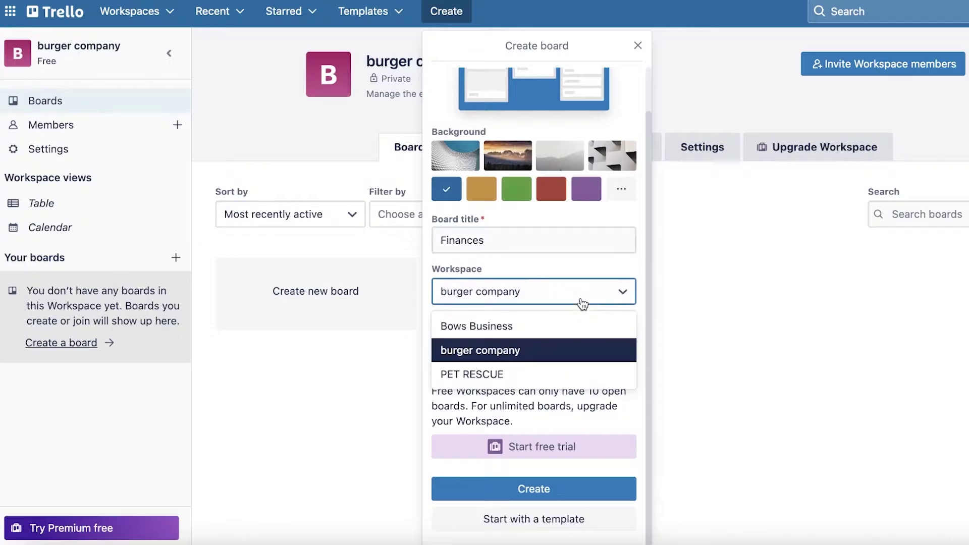
click(579, 297)
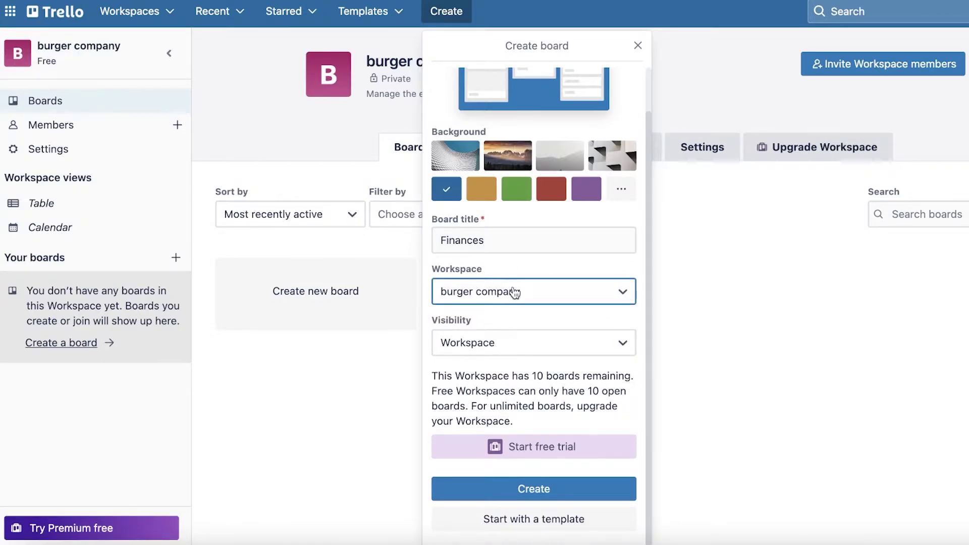
click(457, 342)
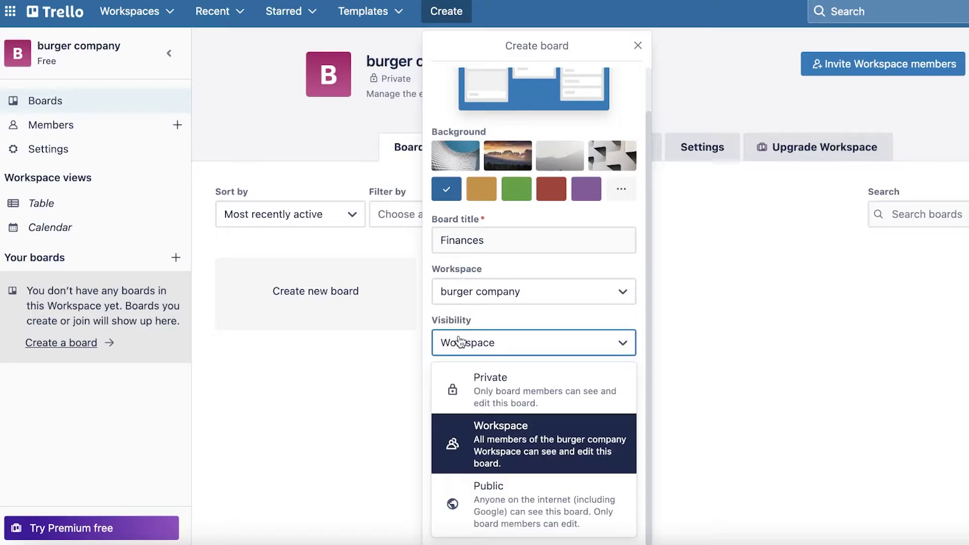
click(578, 312)
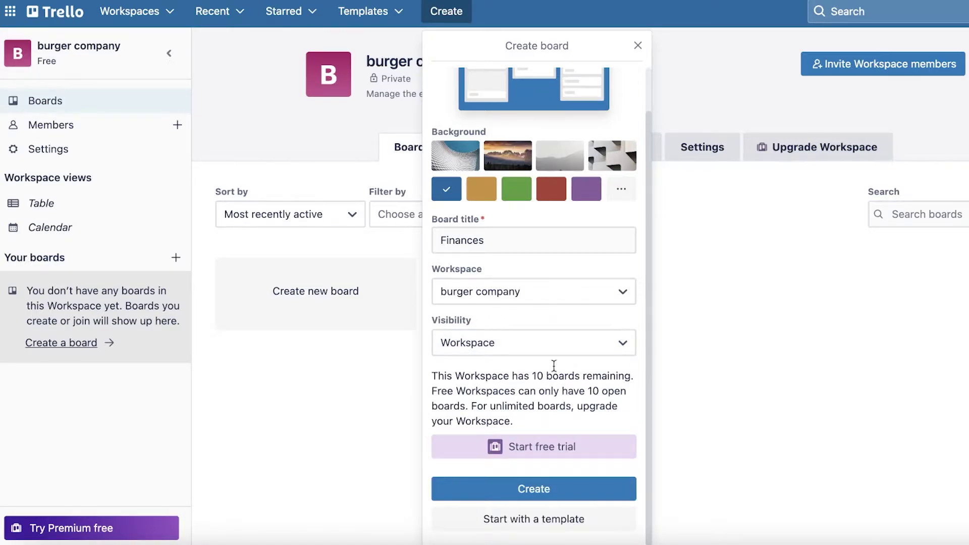
click(546, 342)
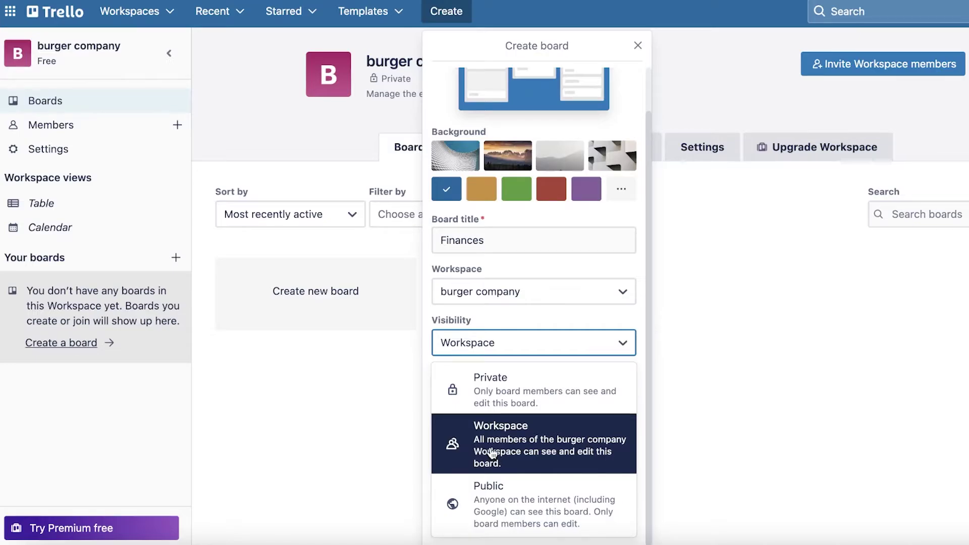
click(479, 398)
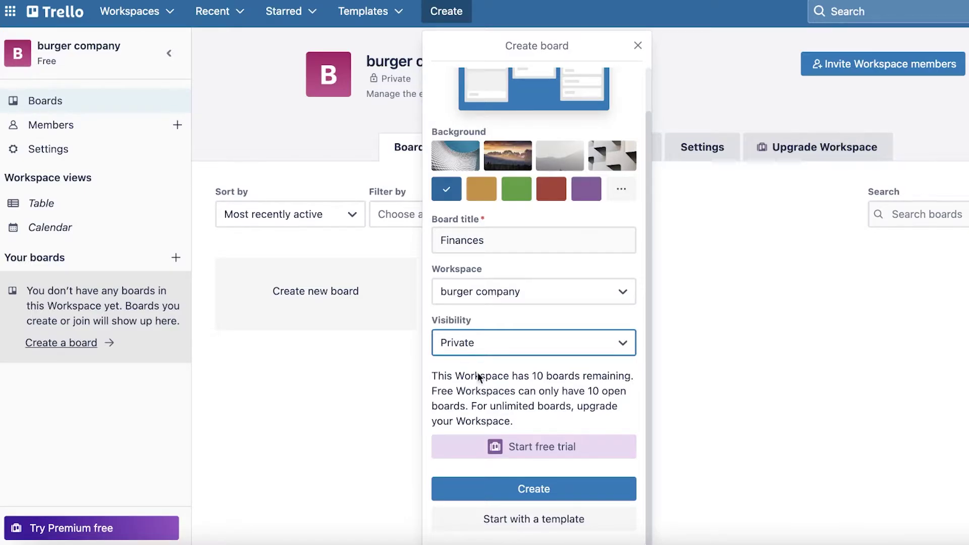
click(524, 351)
click(471, 431)
click(530, 351)
click(491, 437)
click(556, 499)
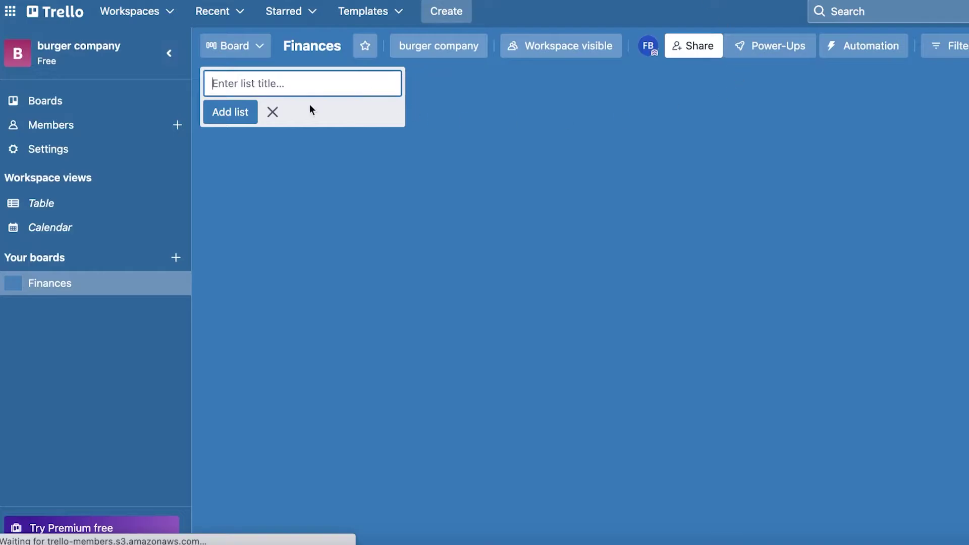
click(271, 110)
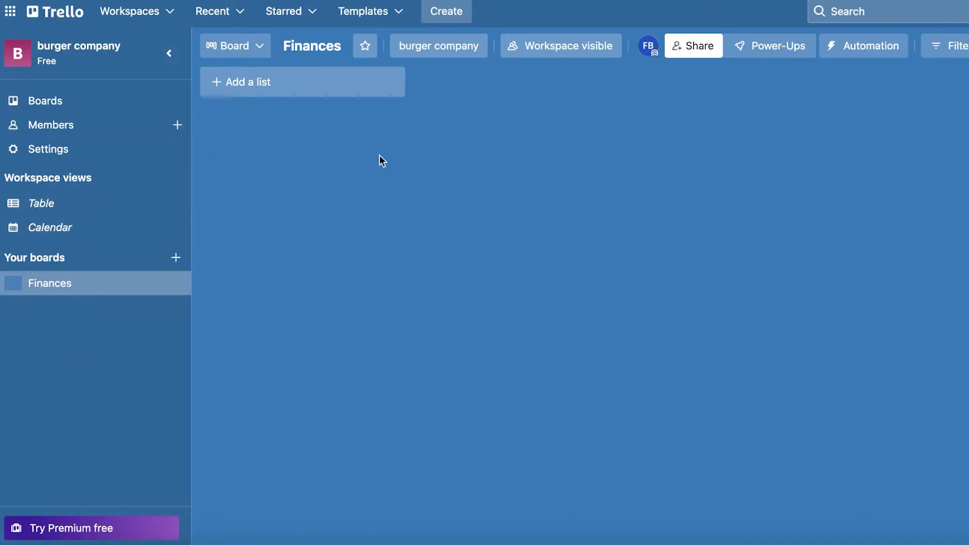
click(58, 205)
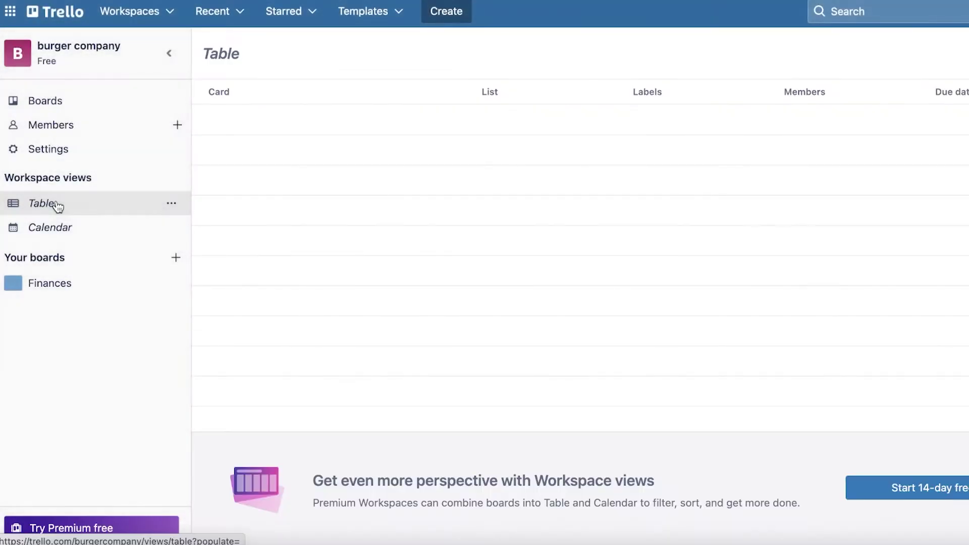
click(55, 227)
click(37, 282)
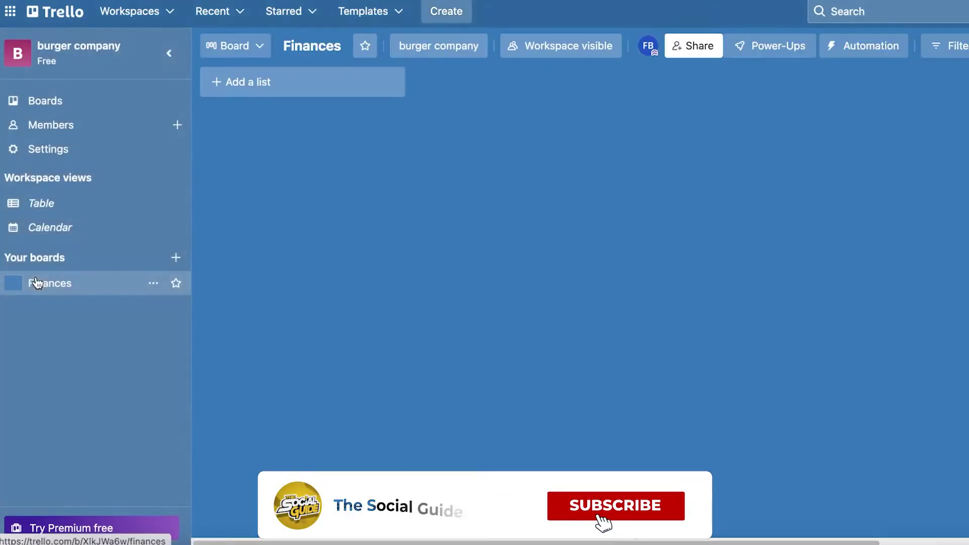
click(249, 53)
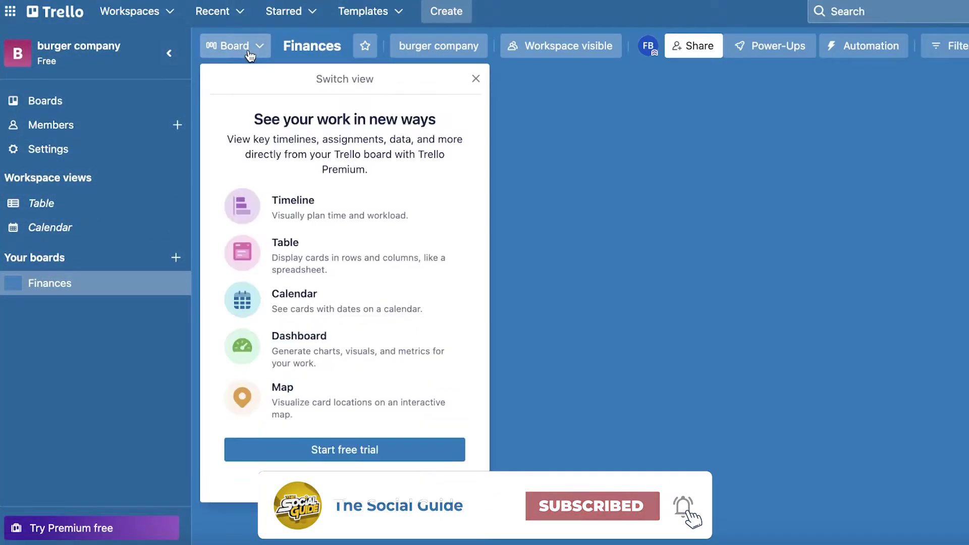
click(474, 78)
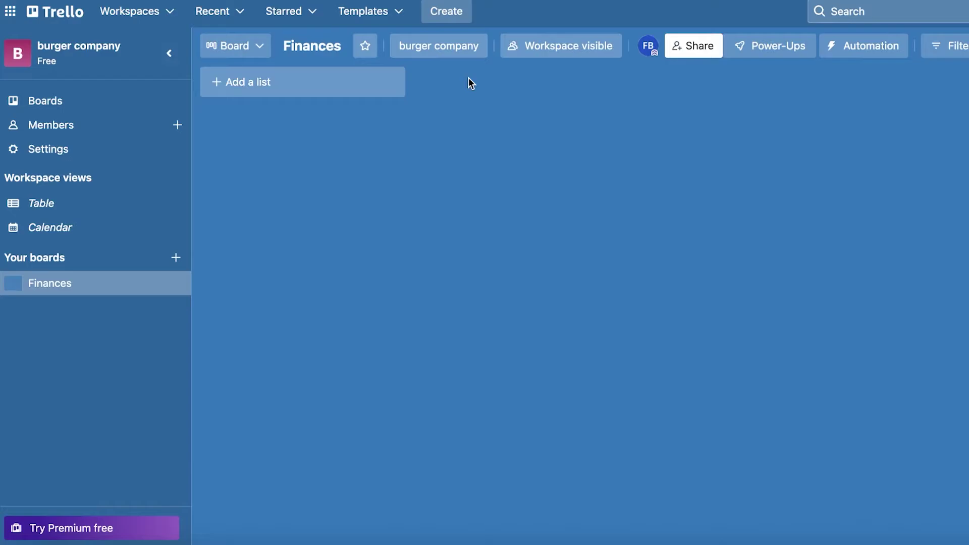
click(273, 85)
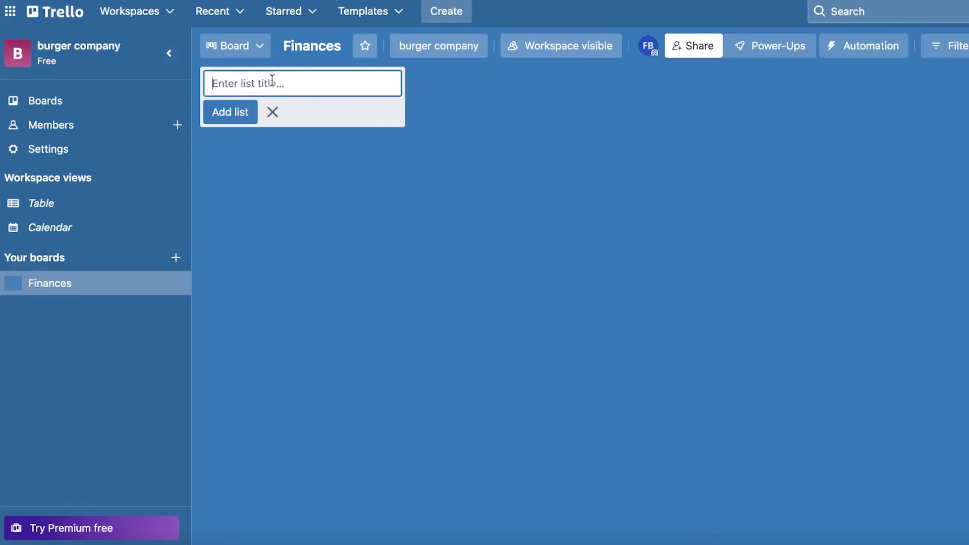
- Add the Due Bills and Paid Bills lists to the board
text(Due Bills)
key(Return)
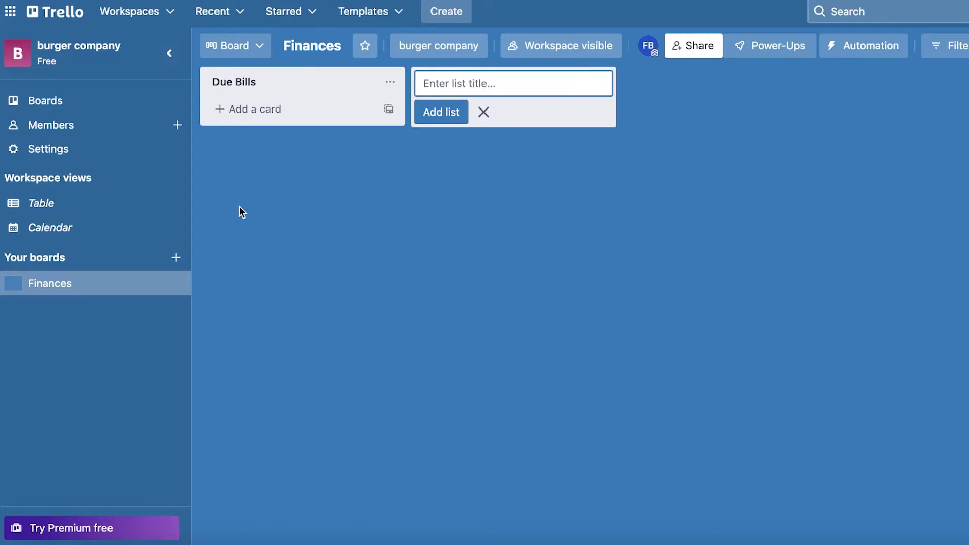
click(240, 205)
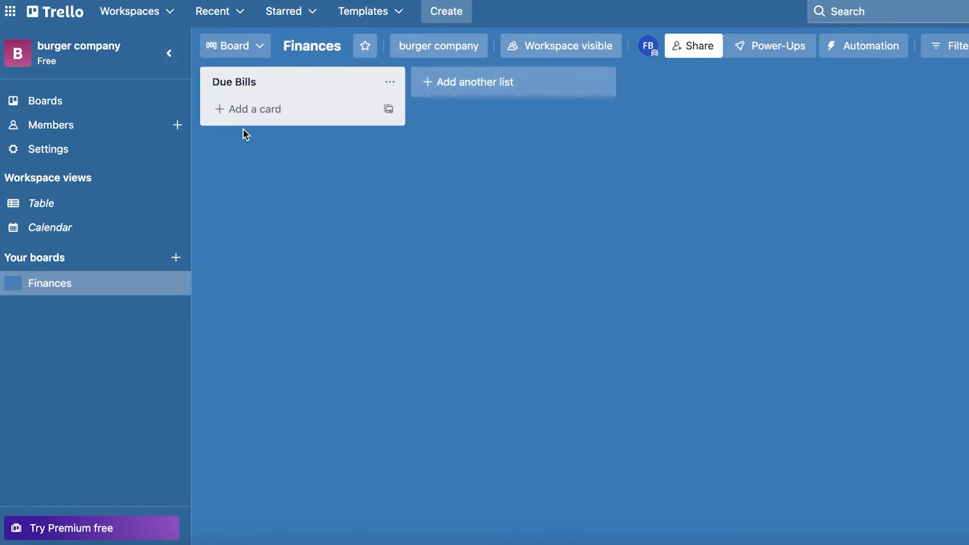
click(464, 83)
text(Paid Bills)
key(Return)
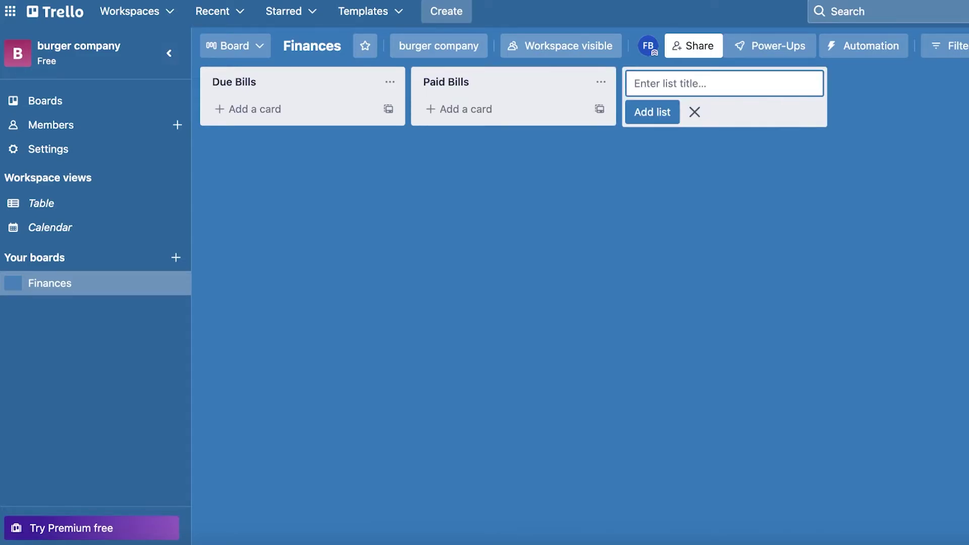
- Add the OverDue Bills and Payments lists and close the add-list form
text(OverDue Bills)
key(Return)
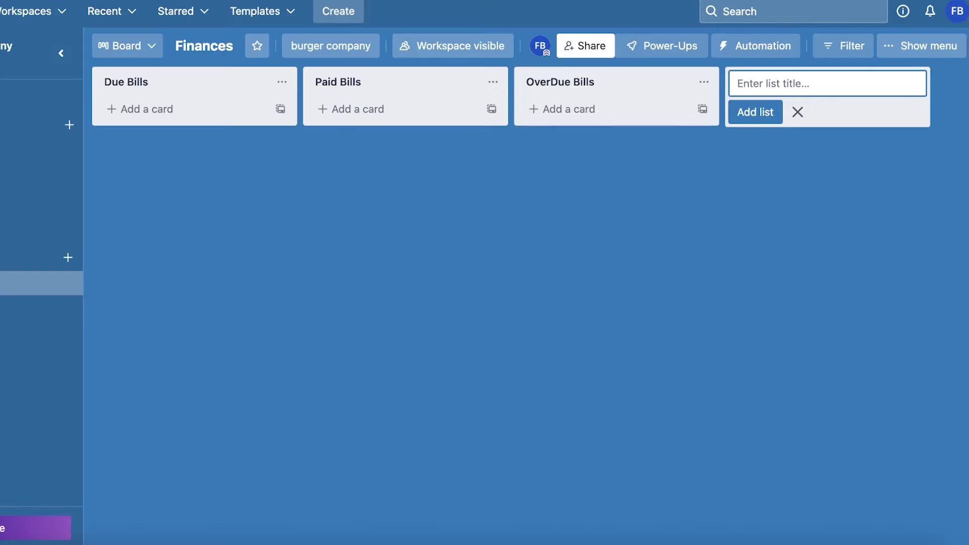
text(Payments)
key(Return)
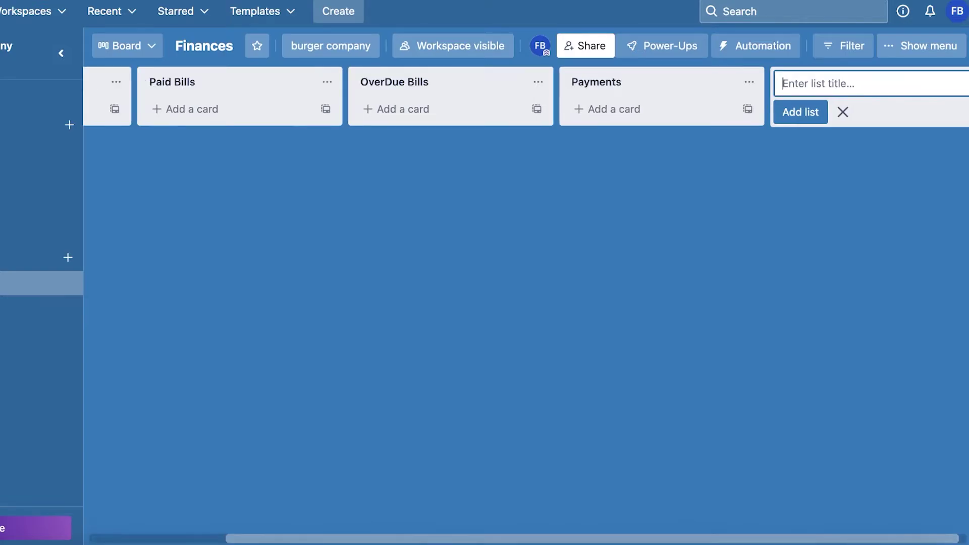
click(389, 199)
drag(151, 179, 330, 172)
- Add a 'gas bill' card to Due Bills and open its details
click(187, 109)
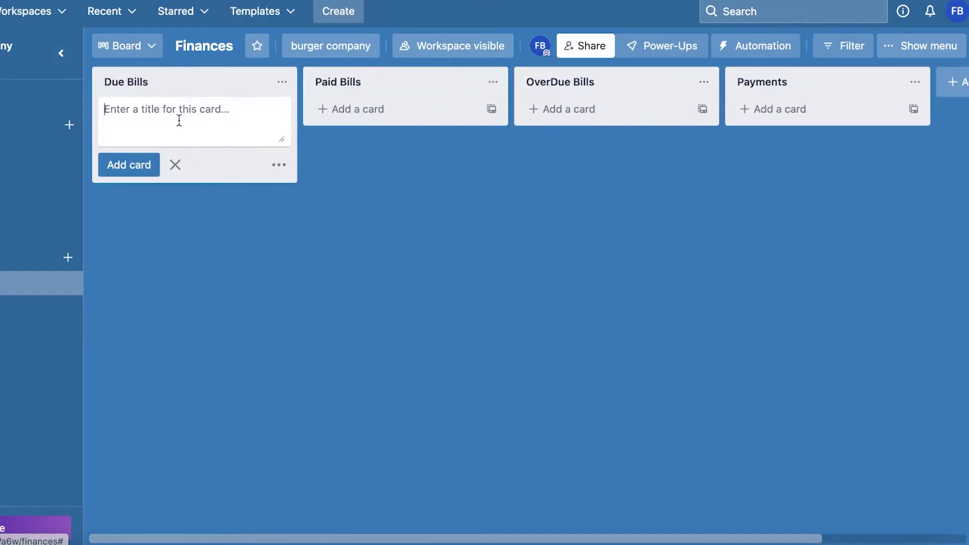
click(426, 225)
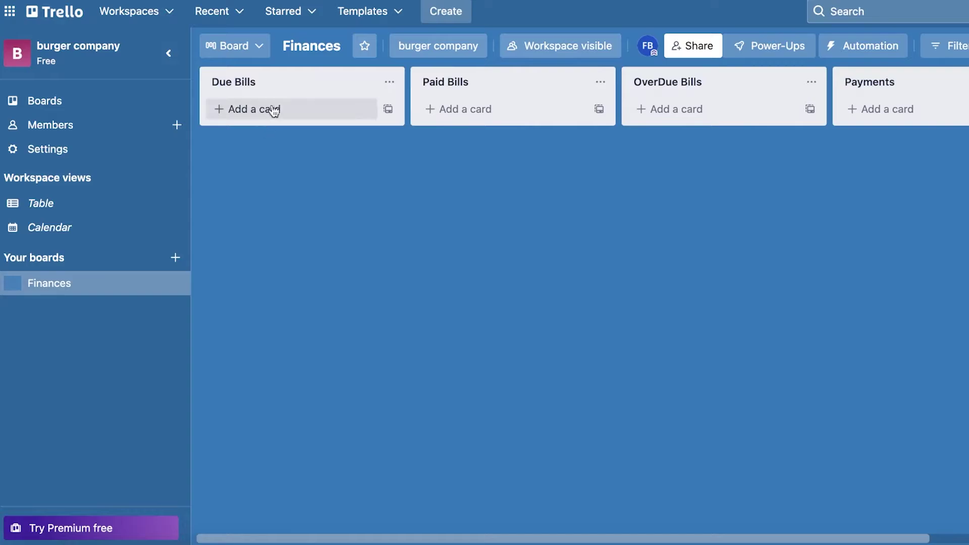
click(241, 111)
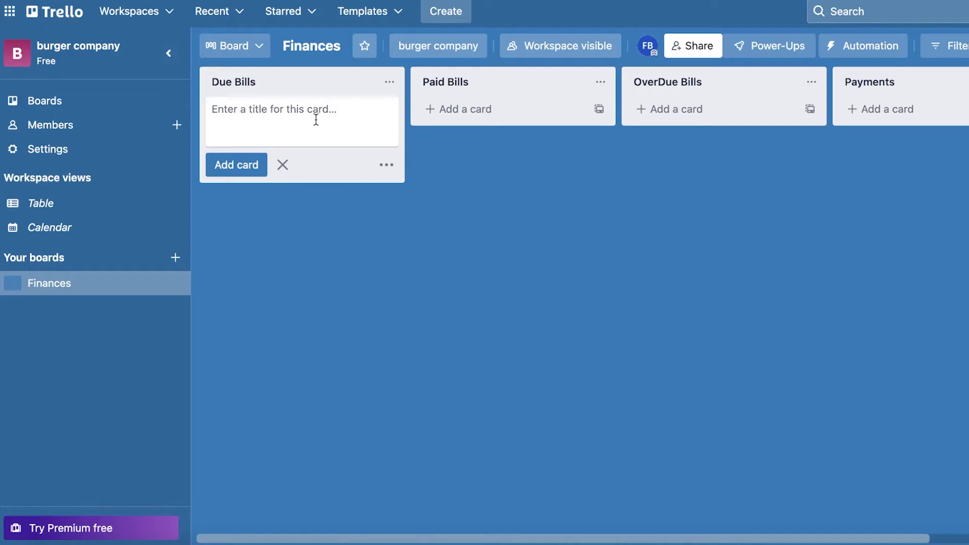
text(gas bill)
click(572, 160)
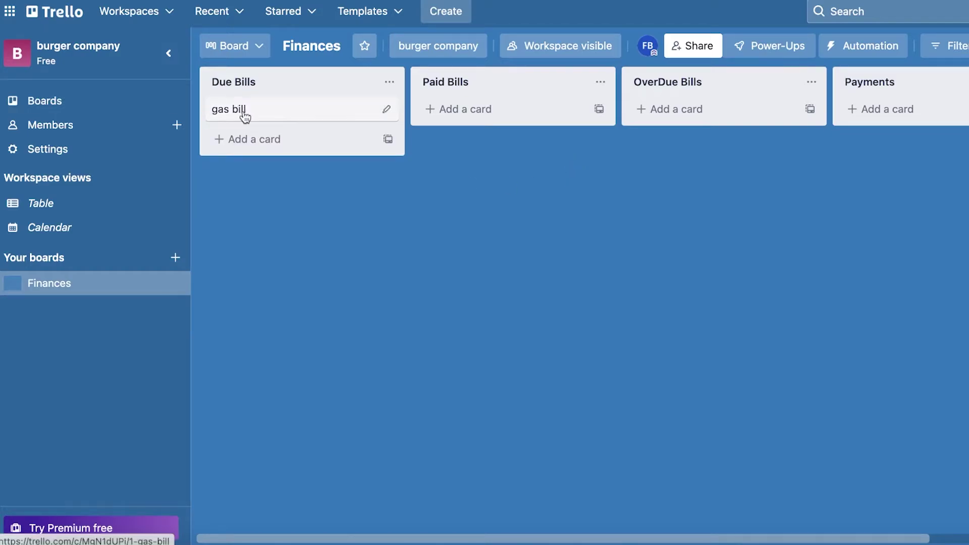
click(295, 111)
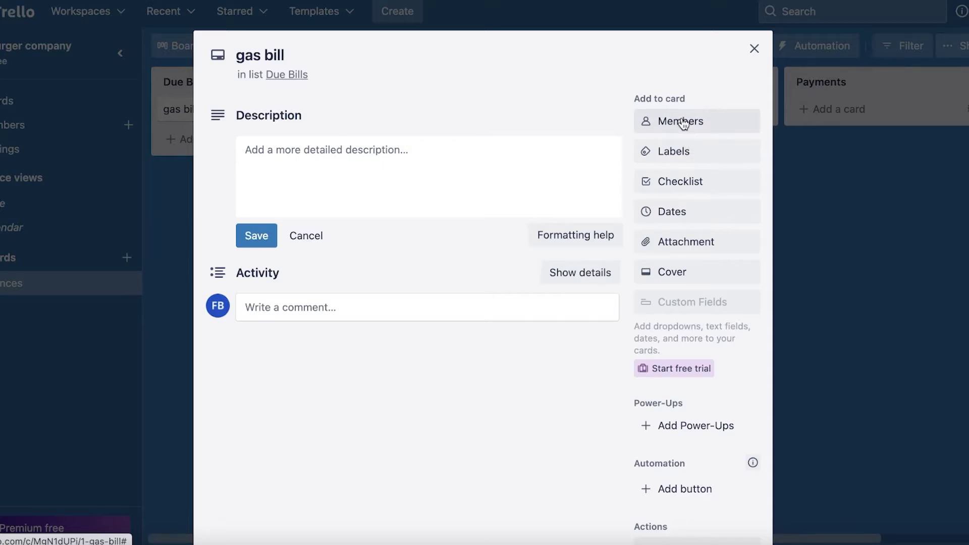
- Tag the gas bill card with the red label
click(675, 154)
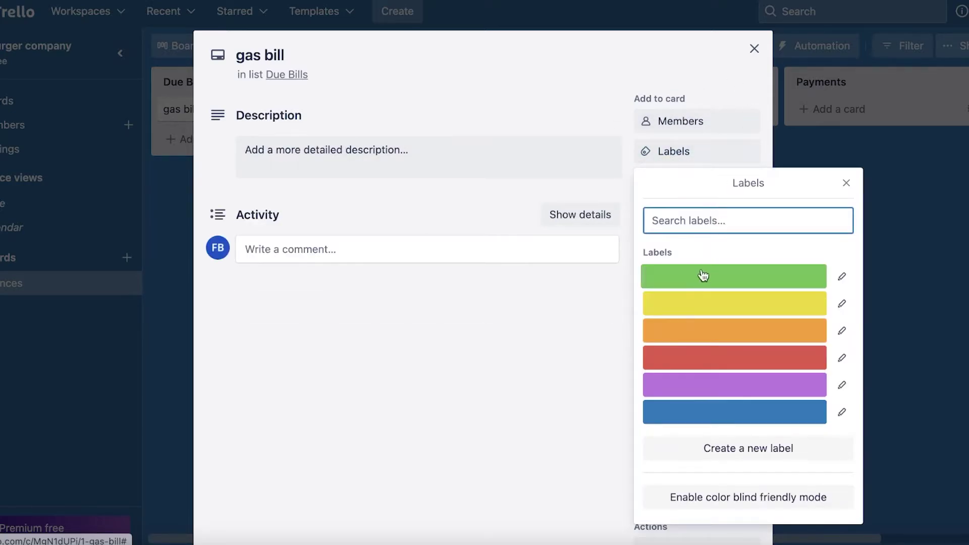
click(704, 357)
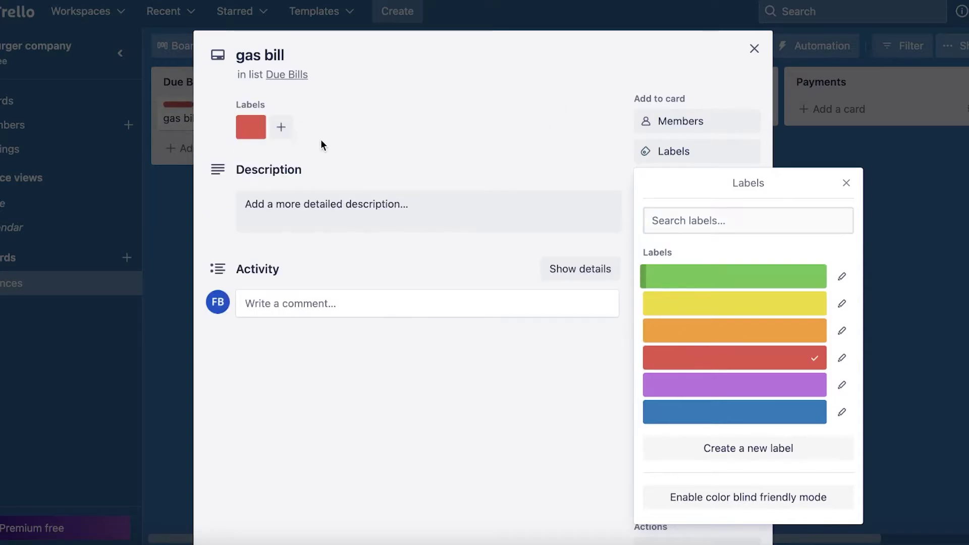
click(258, 128)
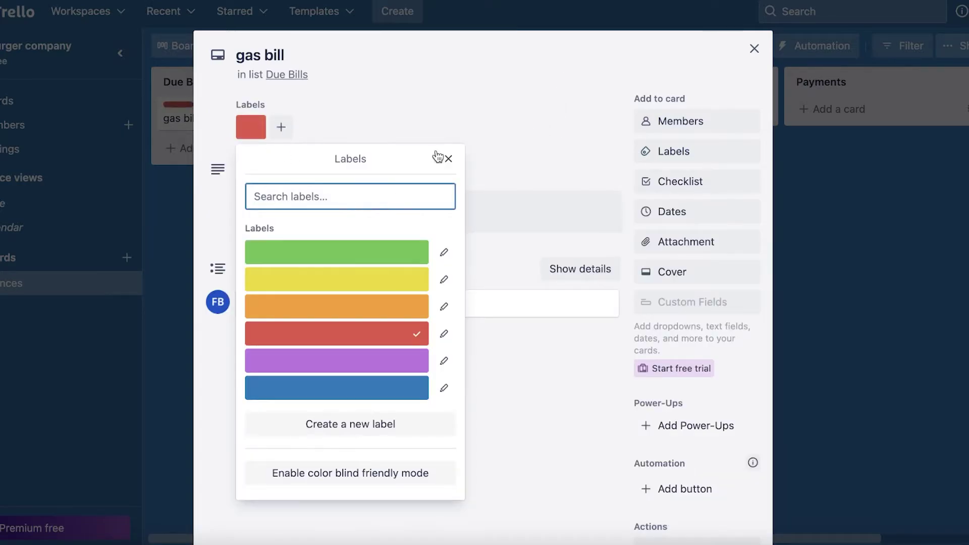
click(443, 333)
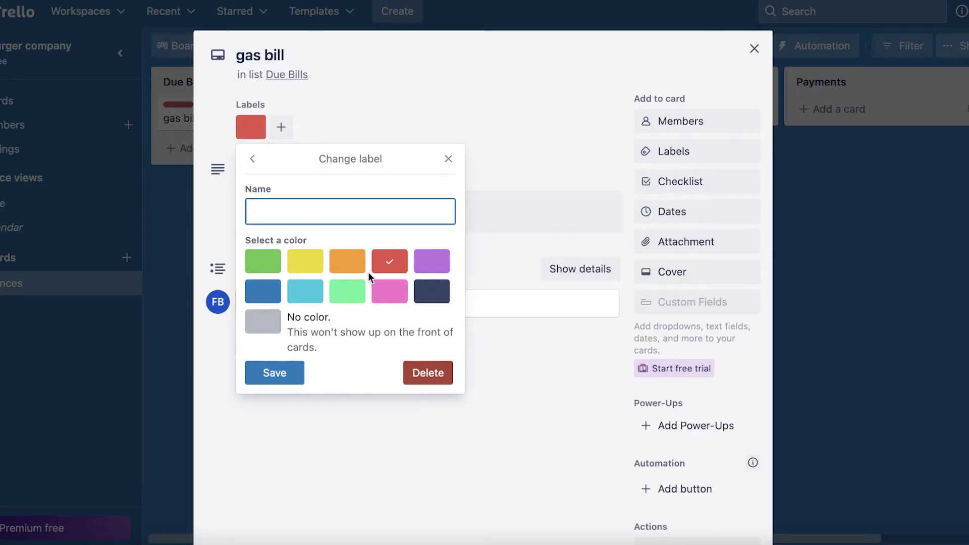
click(448, 159)
click(252, 129)
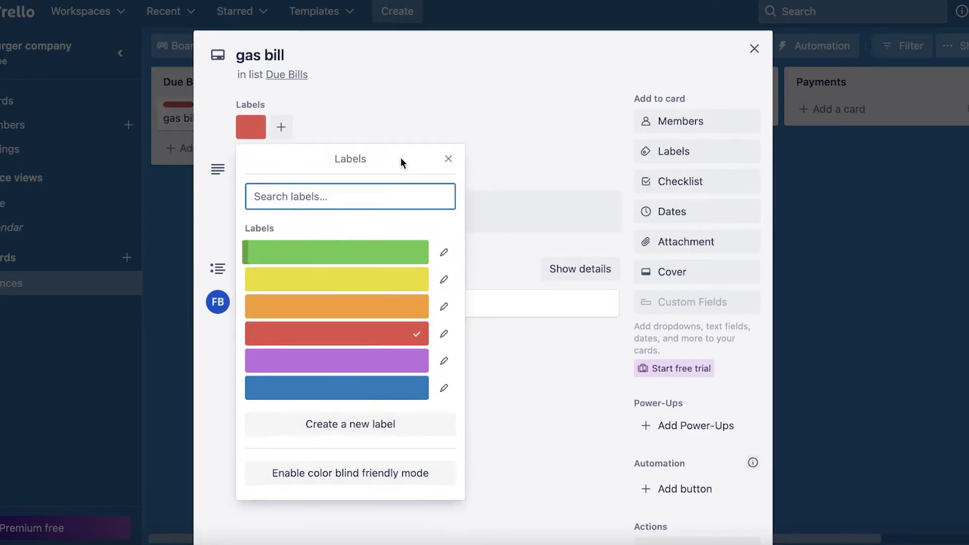
click(447, 158)
click(667, 151)
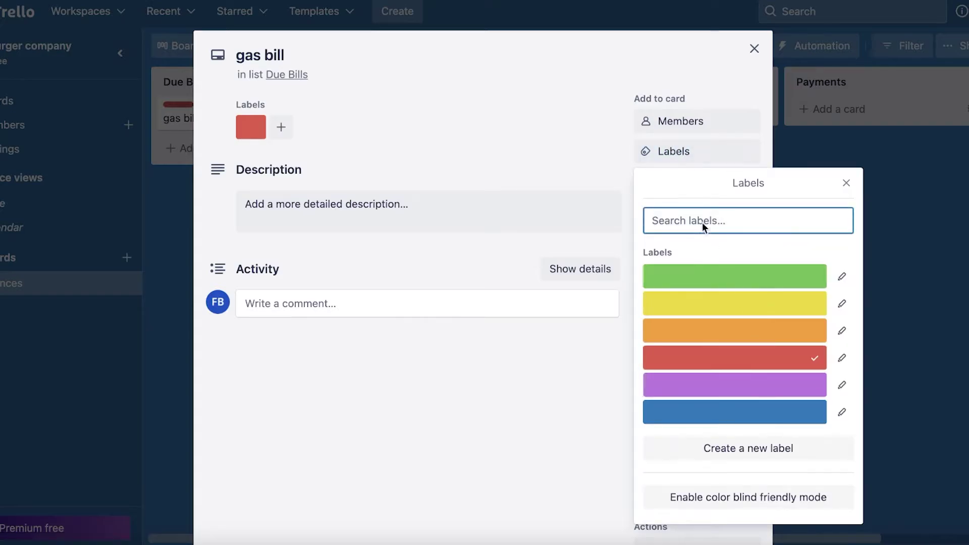
click(737, 152)
- Open the checklist form and dismiss it without adding a checklist
click(676, 181)
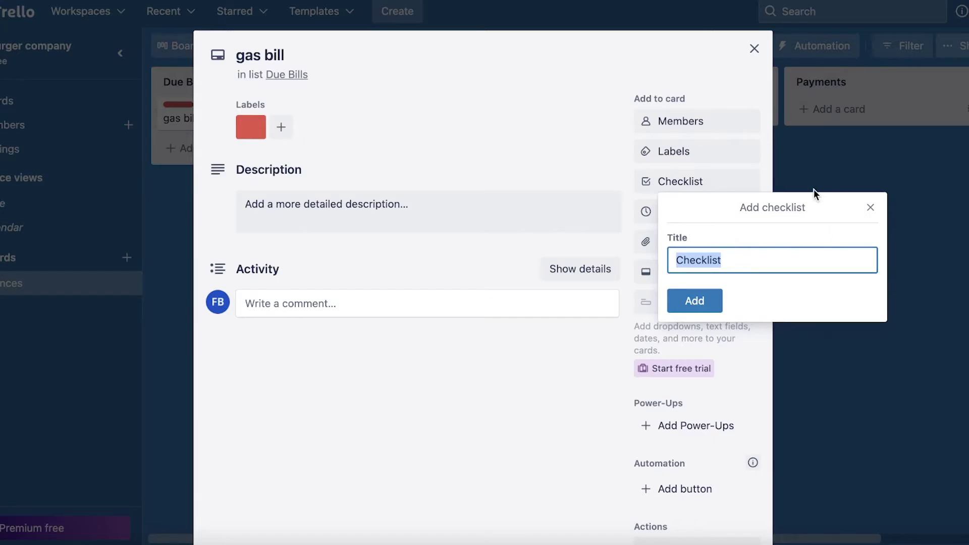
scroll(493, 173, down, 1)
scroll(575, 158, down, 4)
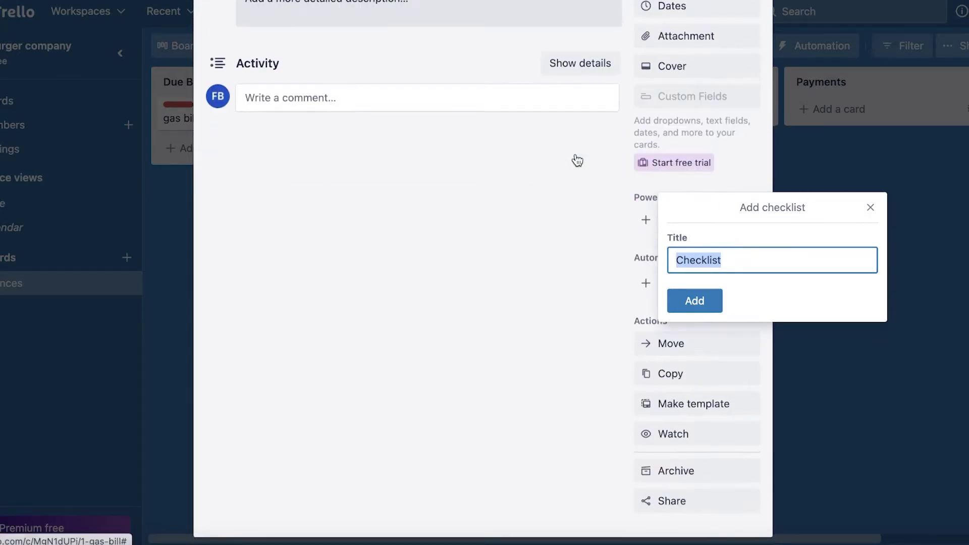
scroll(578, 129, up, 4)
click(578, 128)
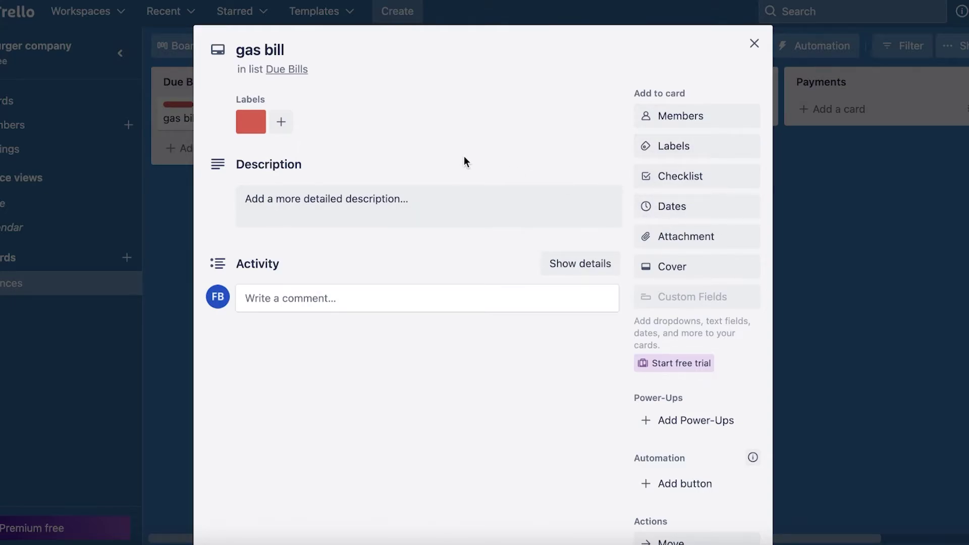
- Set the card's due date to 24 June
click(661, 206)
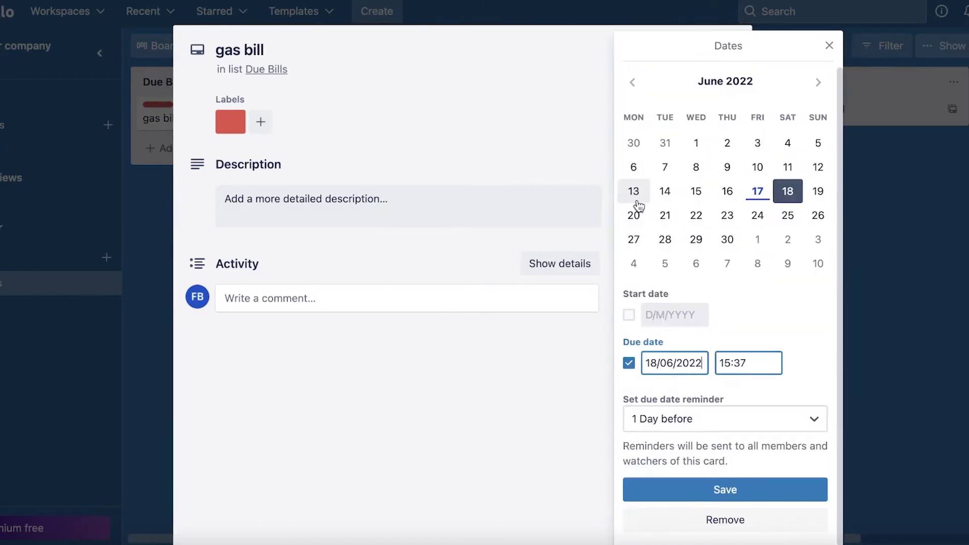
click(666, 216)
click(760, 215)
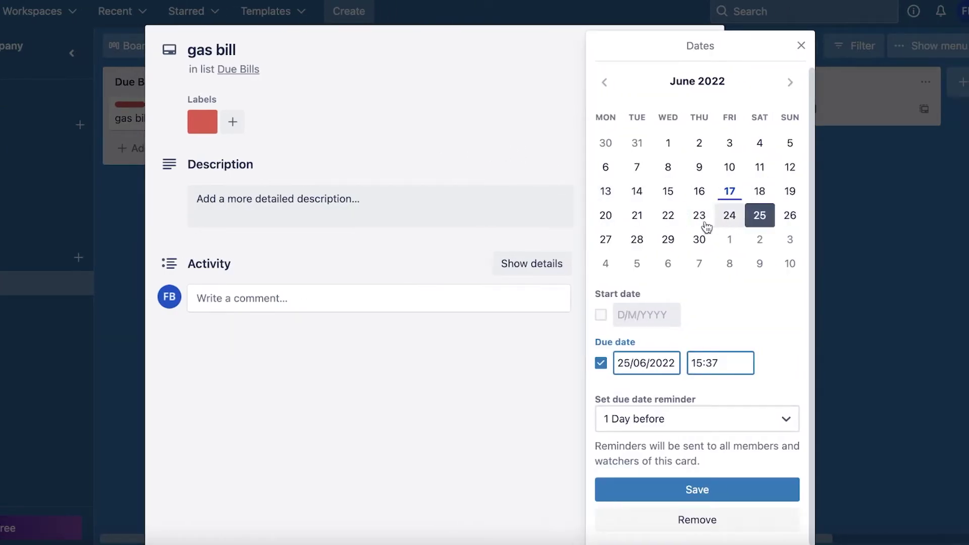
click(729, 215)
click(697, 489)
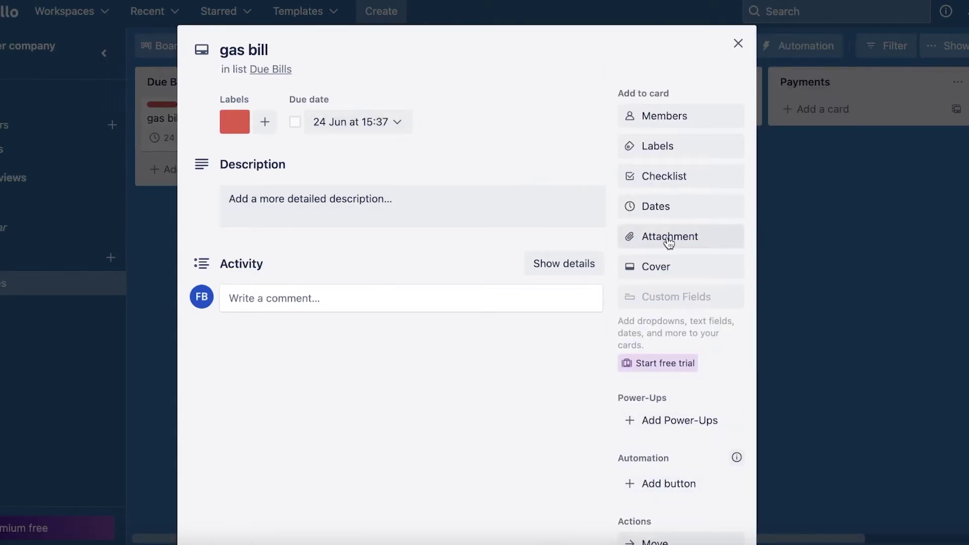
- Look over the Attachment, Cover and Power-Ups options, then close the card
click(646, 235)
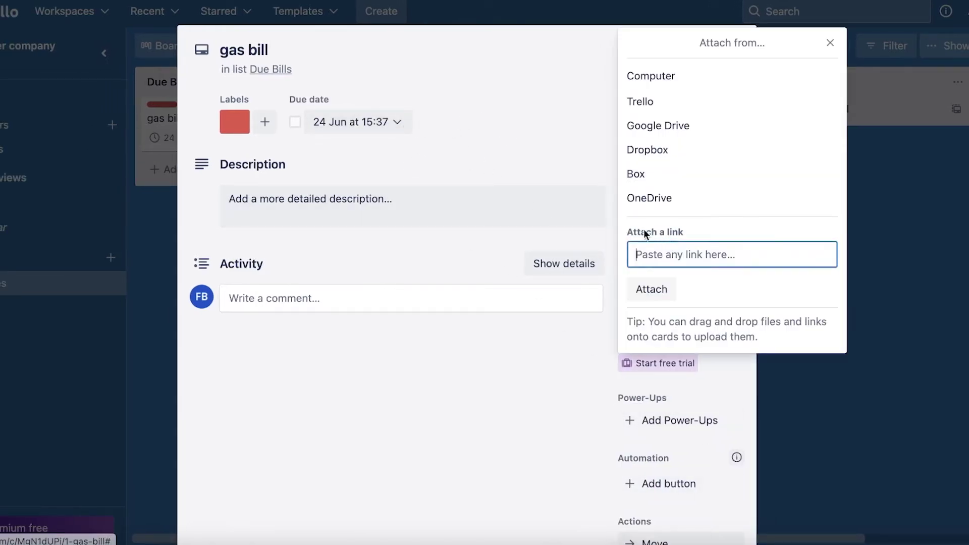
click(432, 422)
click(653, 269)
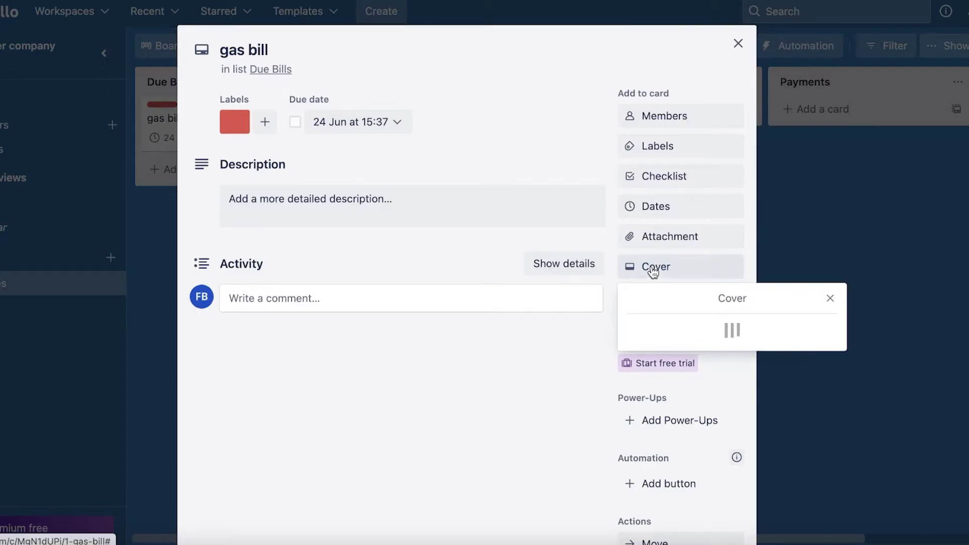
click(830, 298)
scroll(624, 351, down, 5)
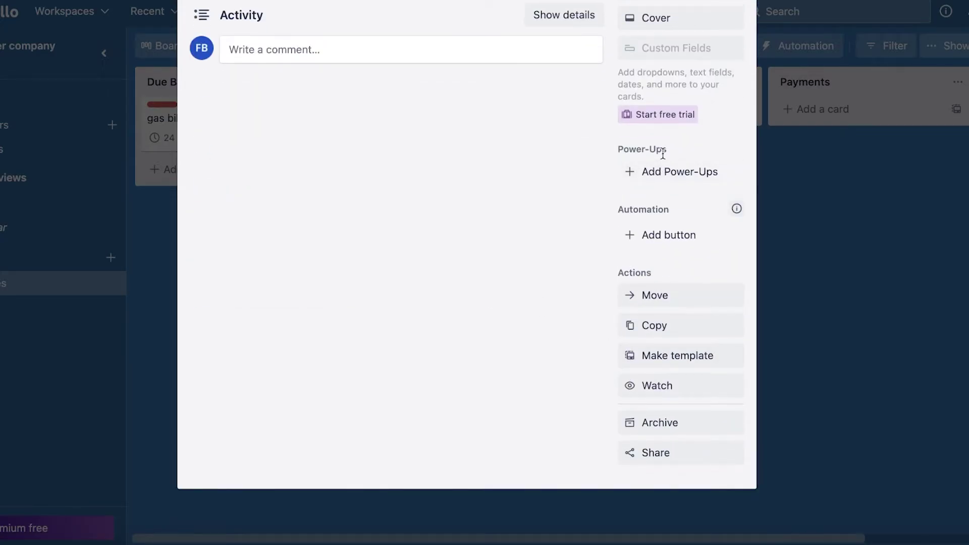
click(664, 174)
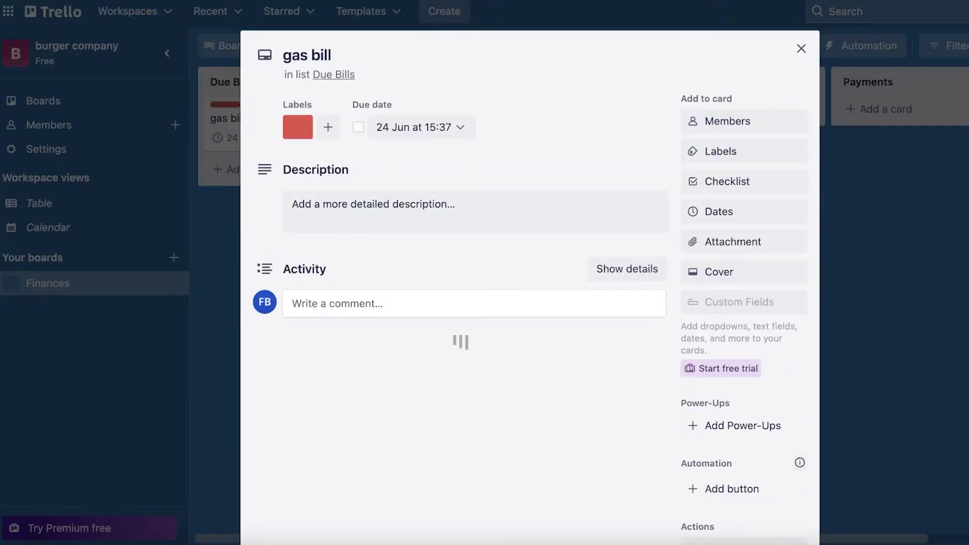
scroll(709, 357, down, 5)
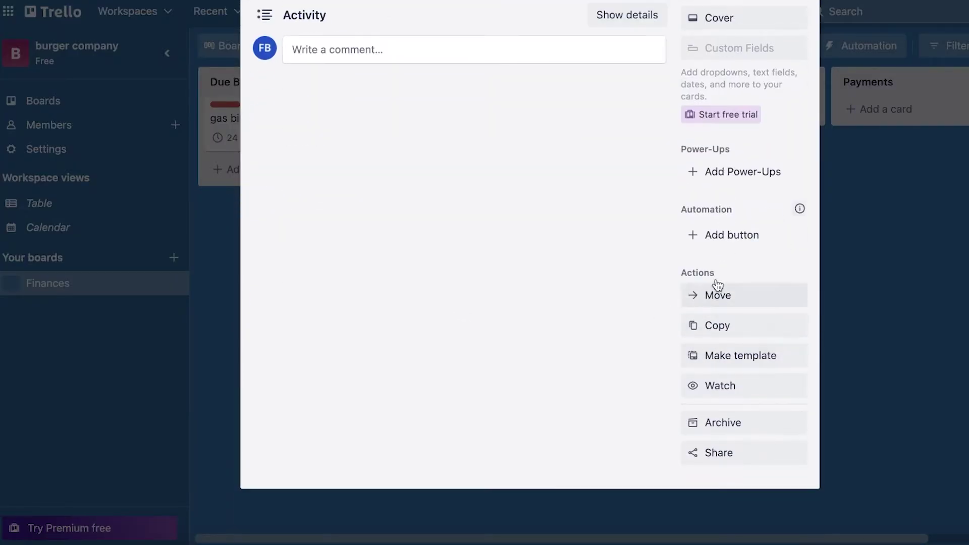
click(964, 250)
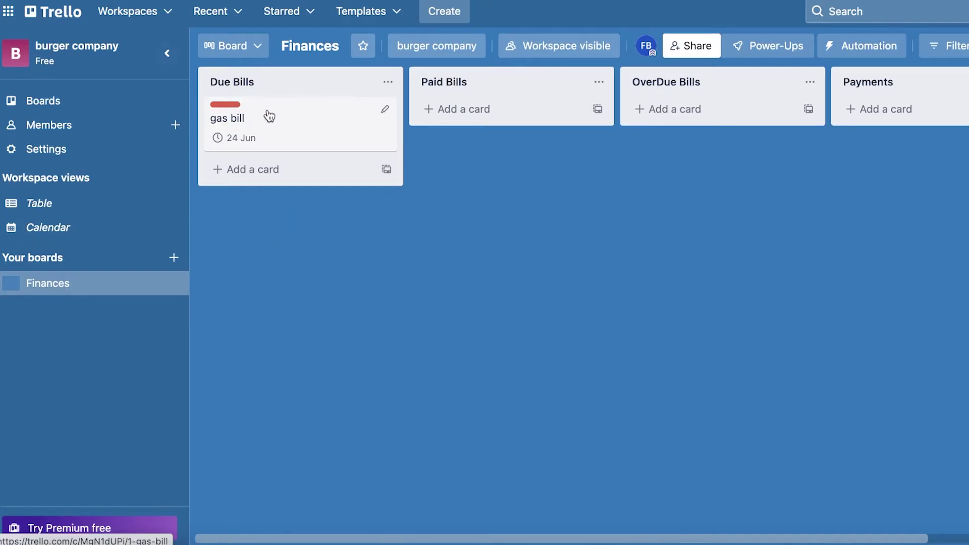
- Move the gas bill card from Due Bills into Paid Bills and bring up the board view options
drag(269, 115, 443, 120)
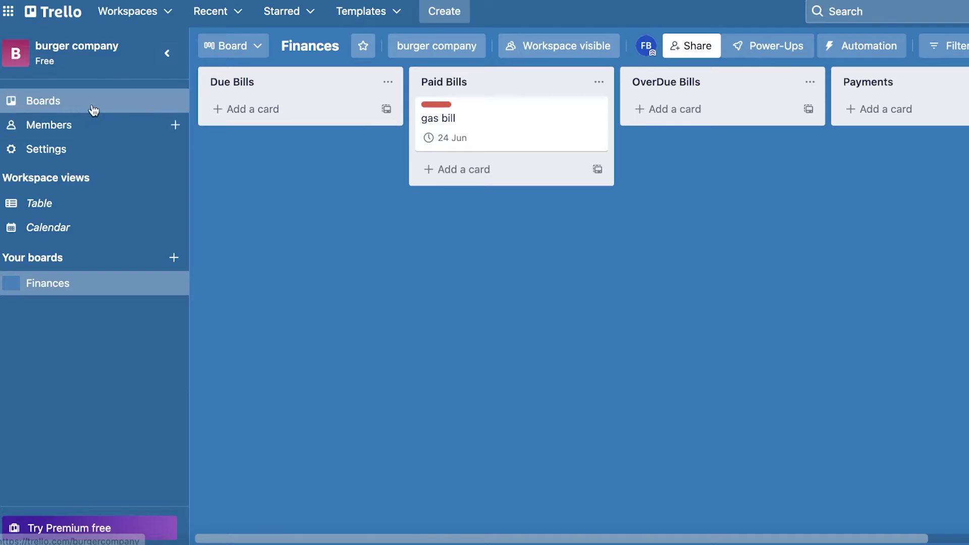
click(237, 48)
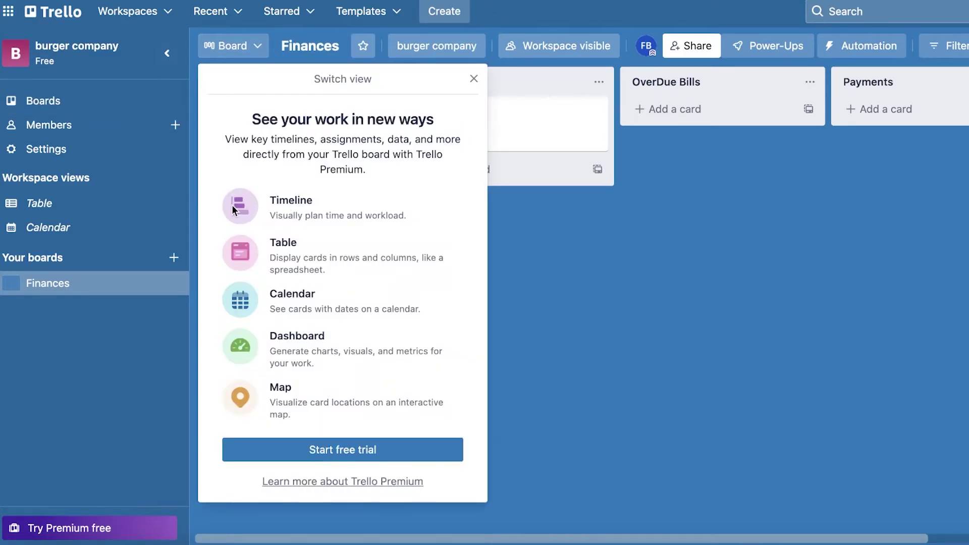
- Start the Premium free trial and look at the workspace Table and Calendar views
click(356, 454)
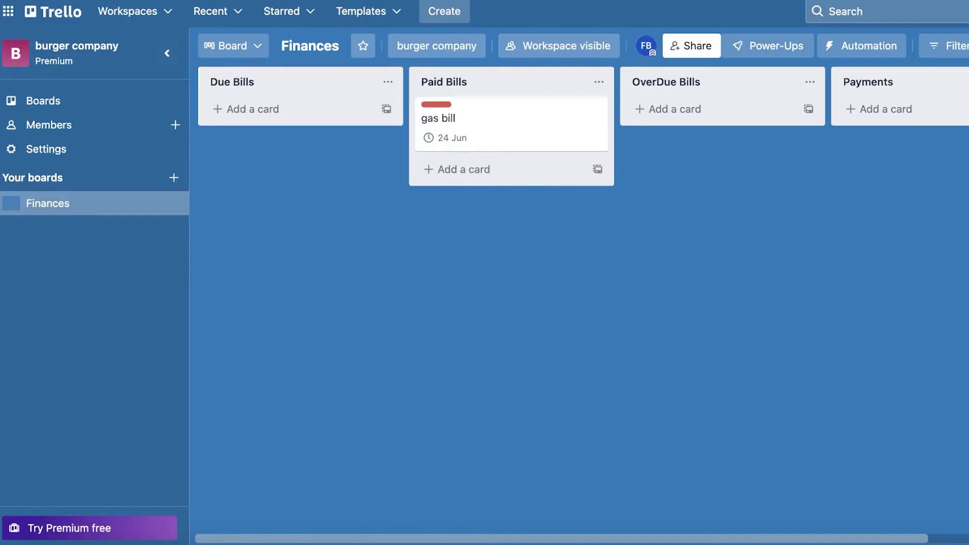
click(236, 76)
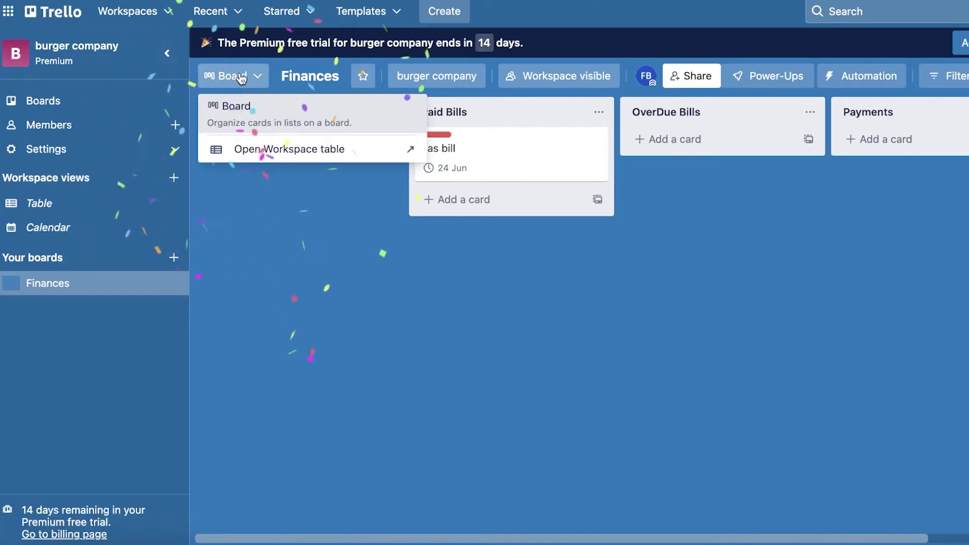
click(254, 154)
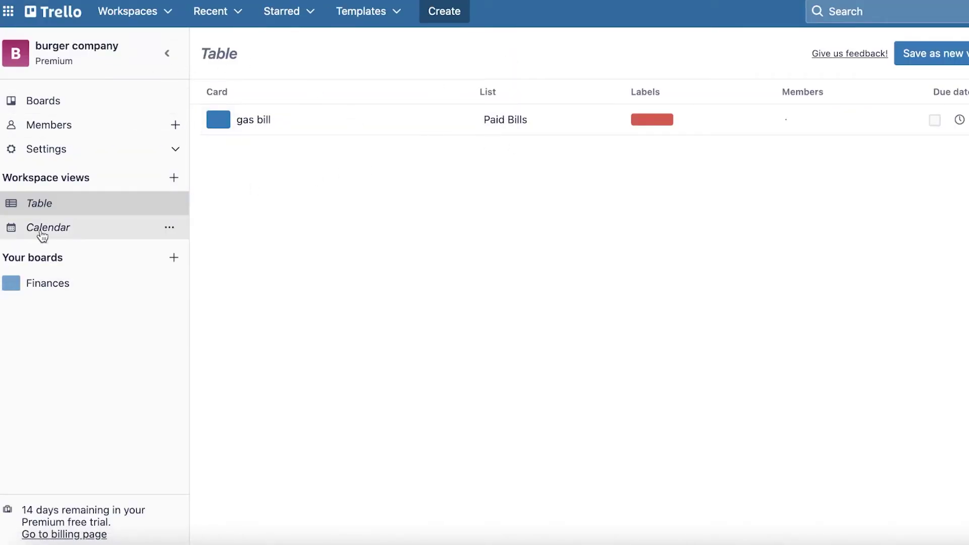
click(44, 230)
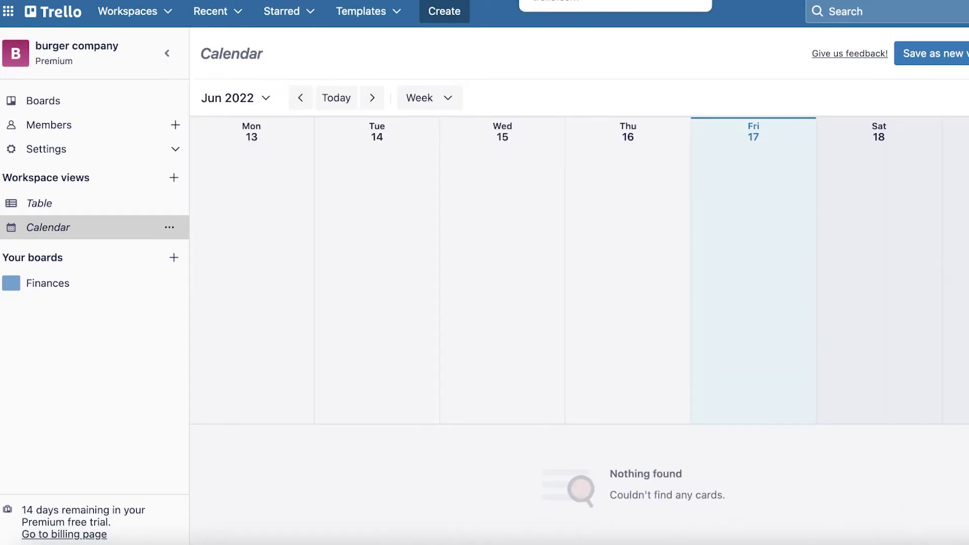
- Return to the Finances board and dismiss the board view choices
click(48, 283)
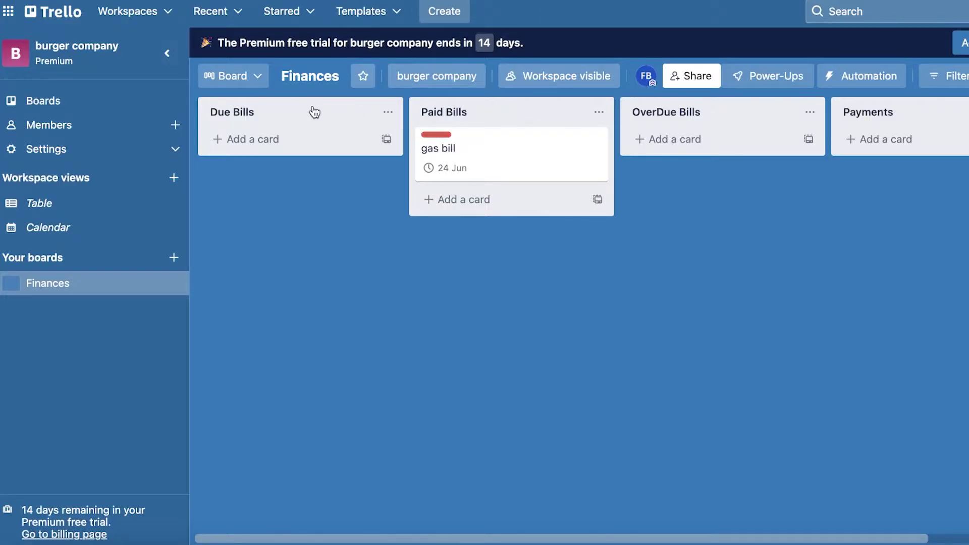
click(231, 76)
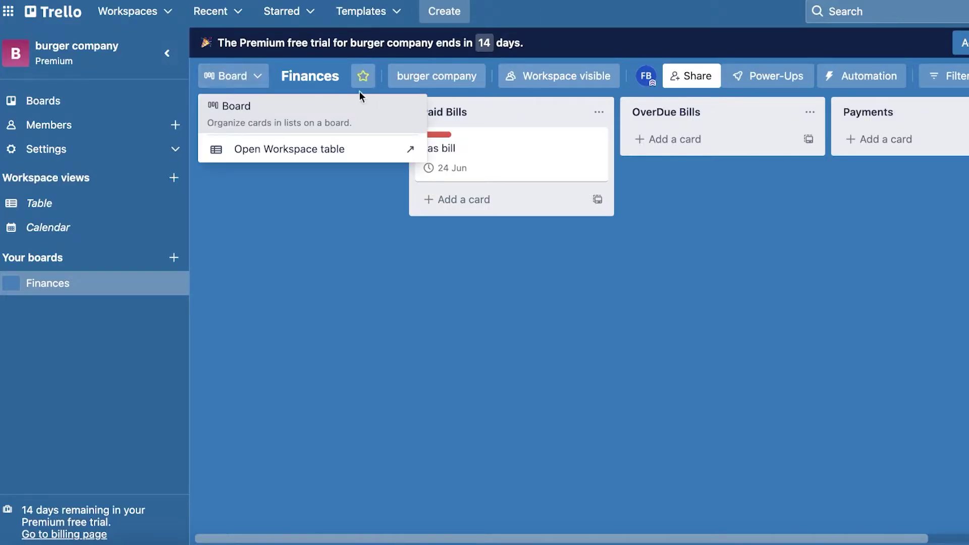
click(248, 83)
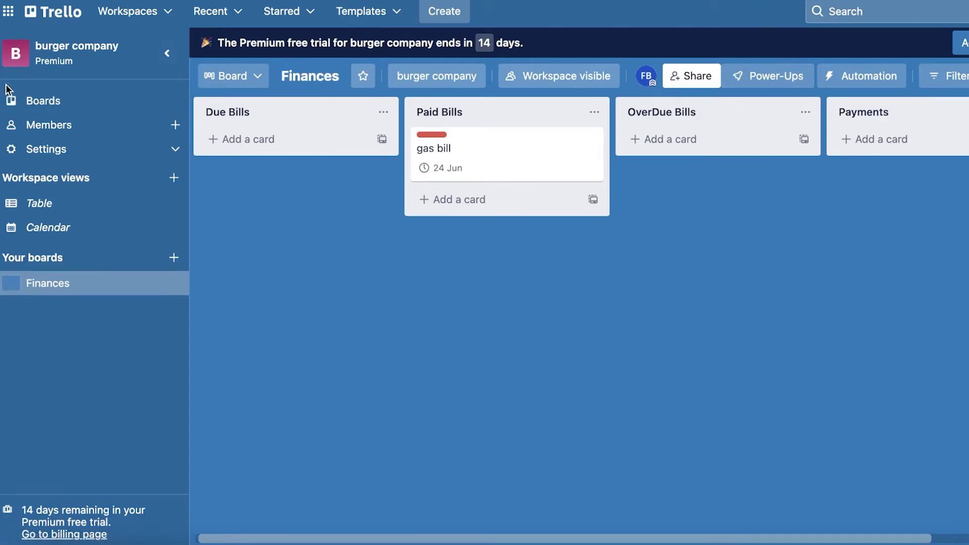
click(690, 84)
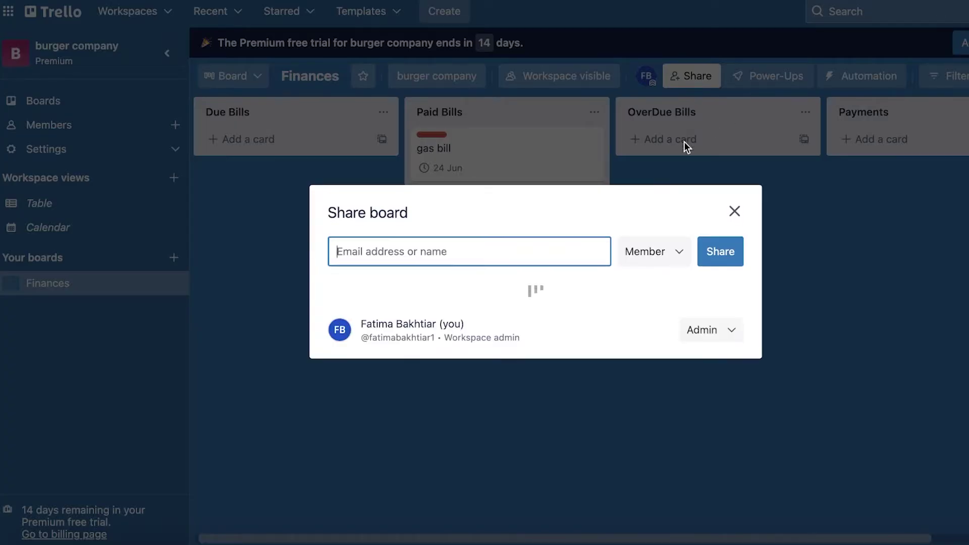
click(733, 209)
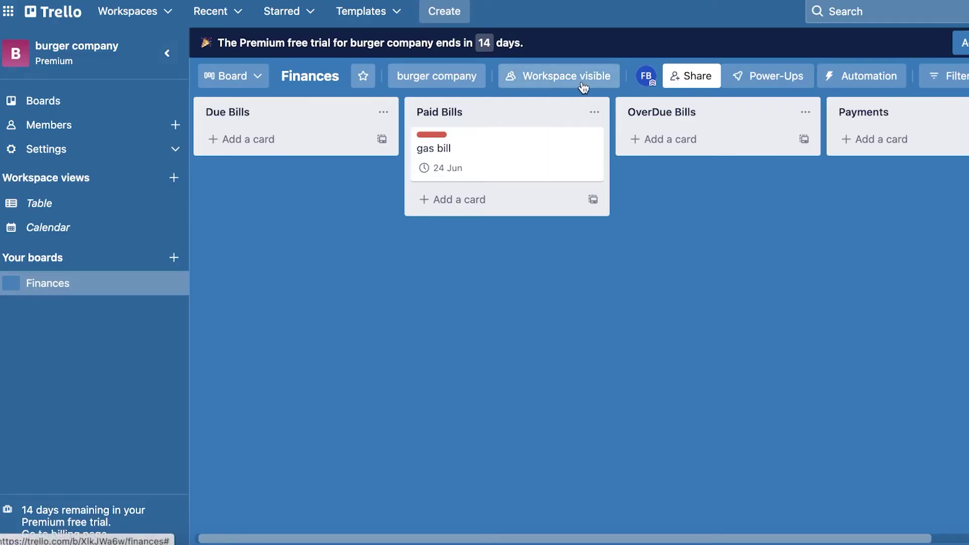
click(522, 78)
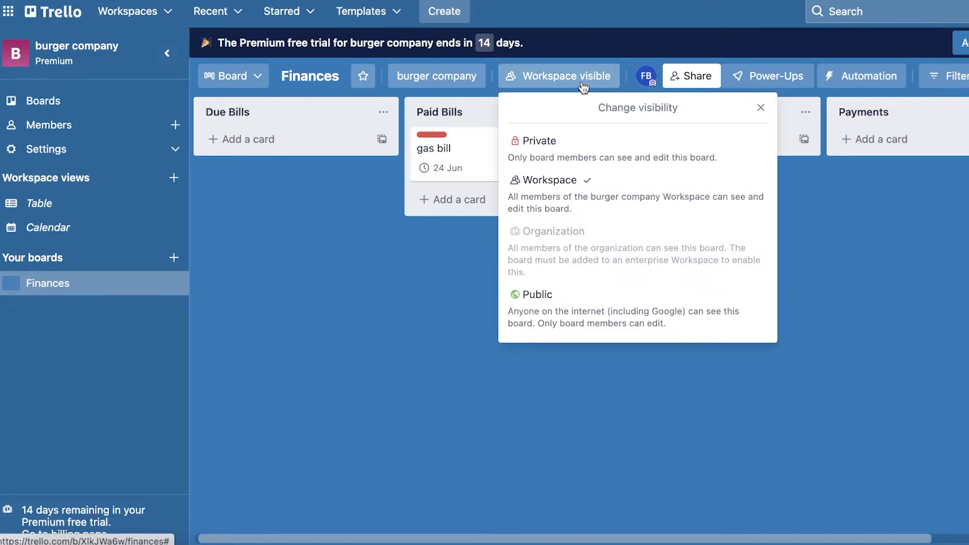
click(763, 104)
click(782, 75)
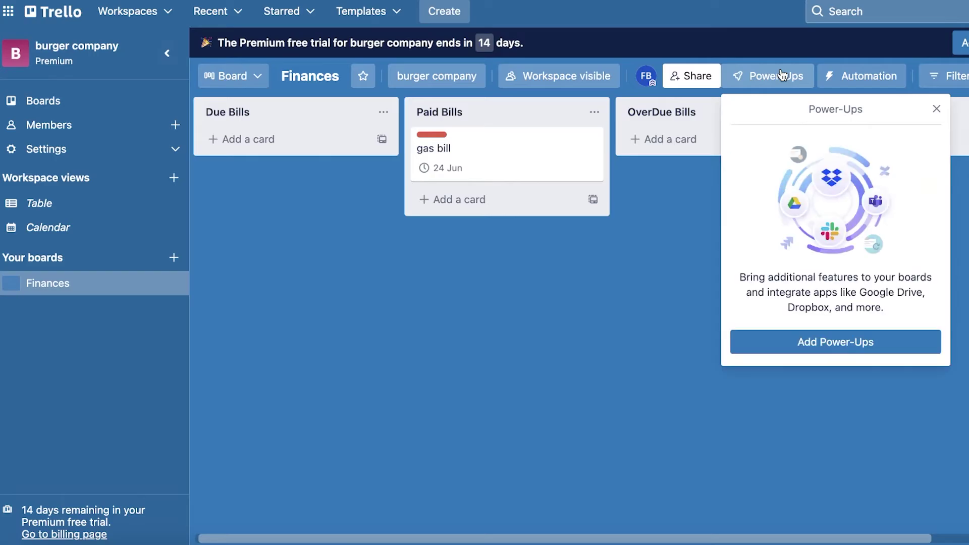
click(795, 341)
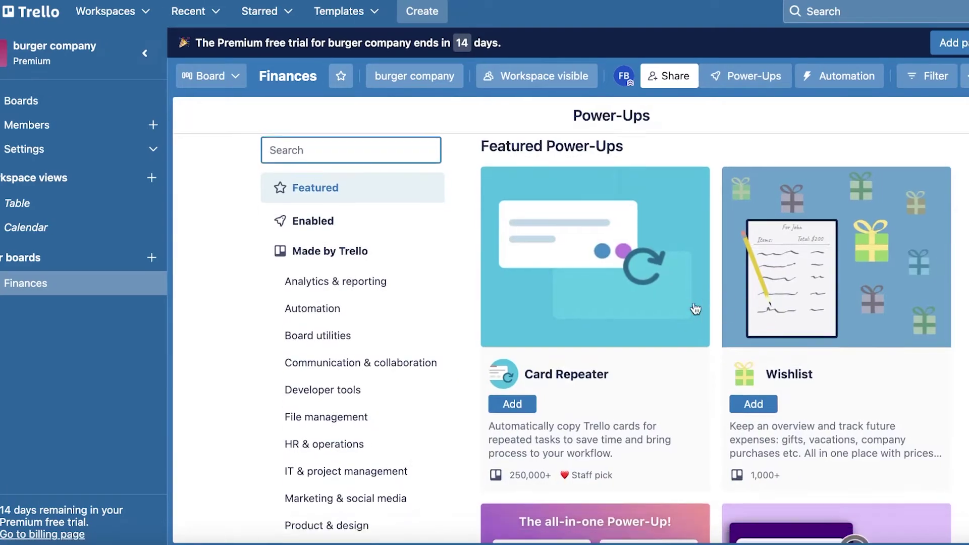
scroll(695, 309, down, 20)
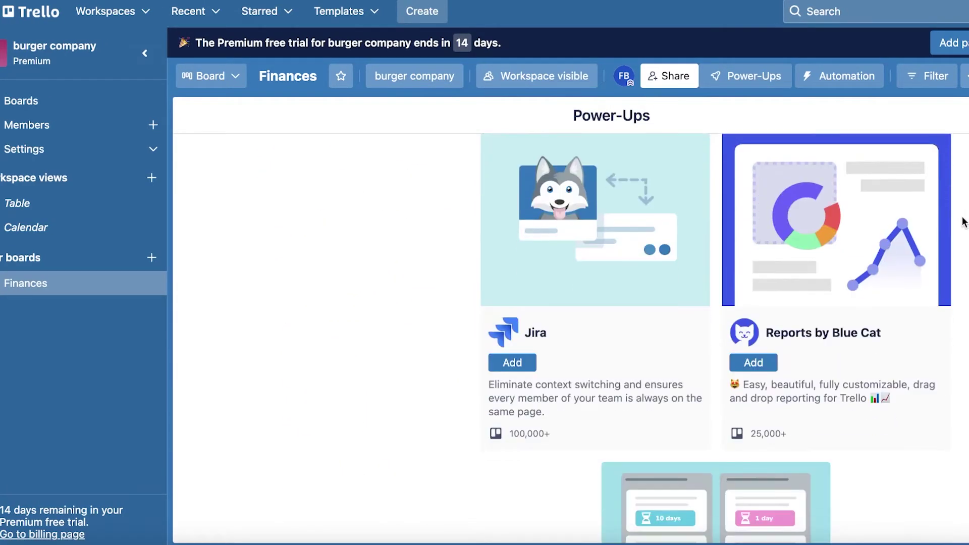
scroll(963, 222, up, 20)
click(316, 322)
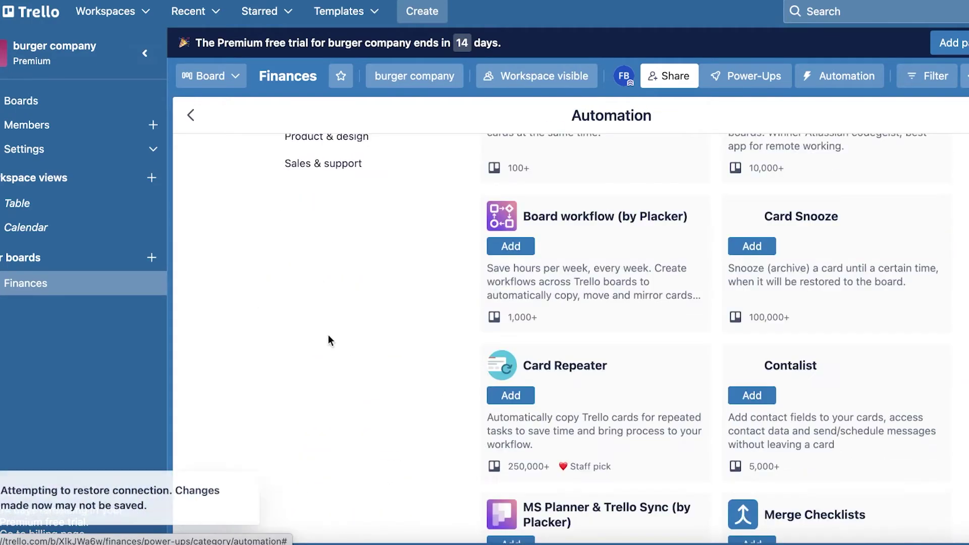
scroll(328, 341, up, 3)
click(328, 245)
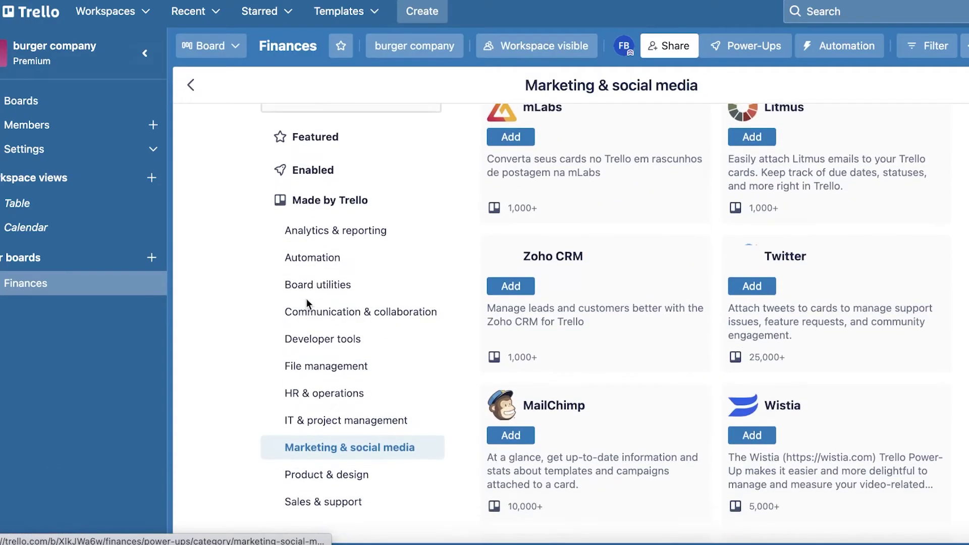
click(314, 311)
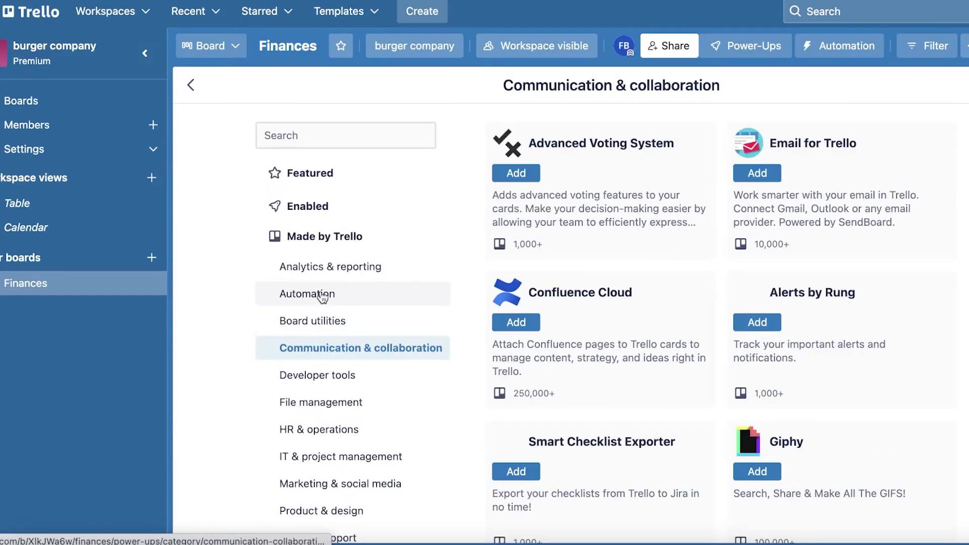
click(322, 295)
scroll(321, 298, down, 3)
click(322, 297)
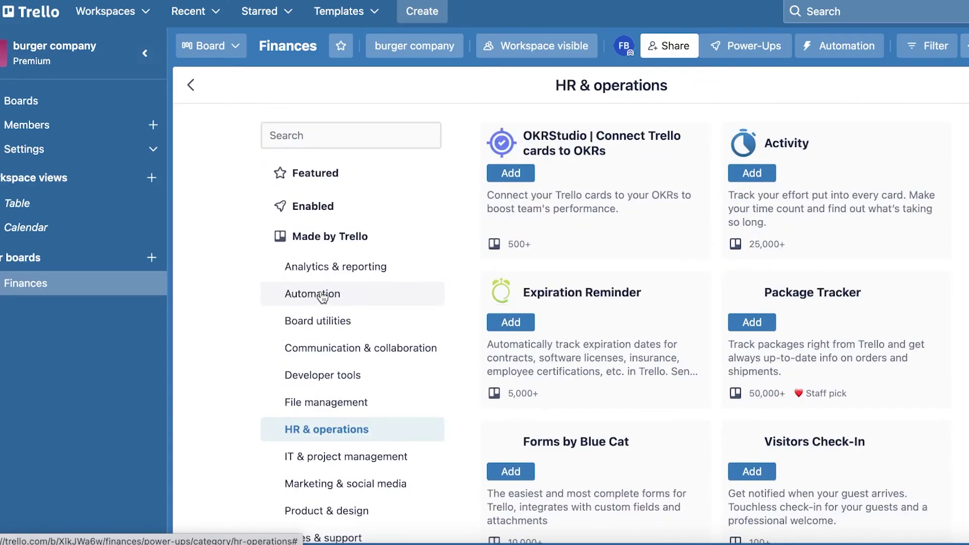
scroll(321, 298, down, 4)
click(322, 299)
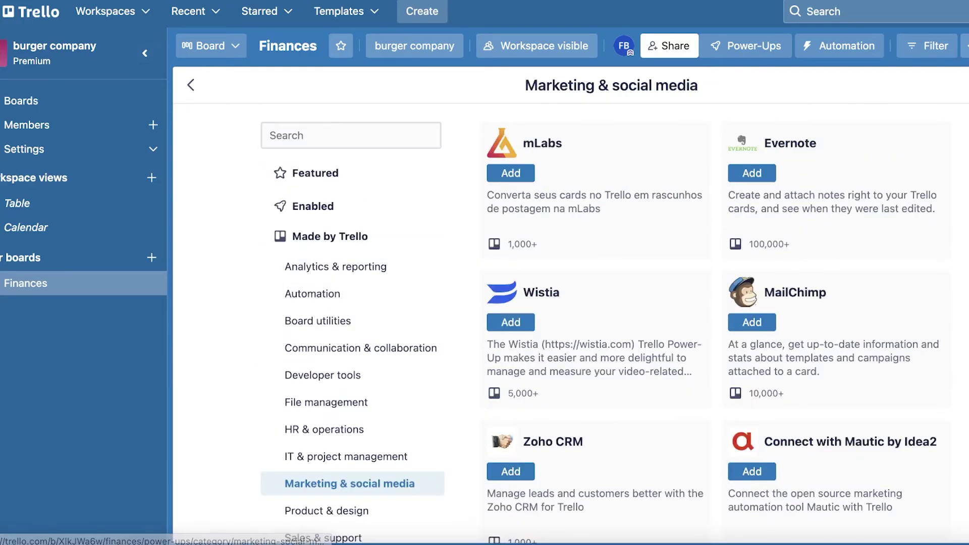
scroll(321, 297, down, 4)
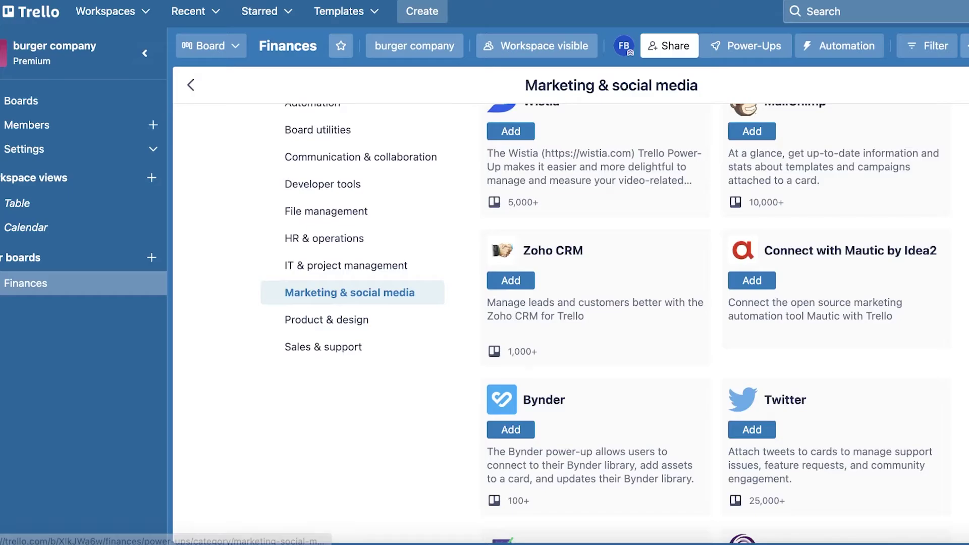
key(Escape)
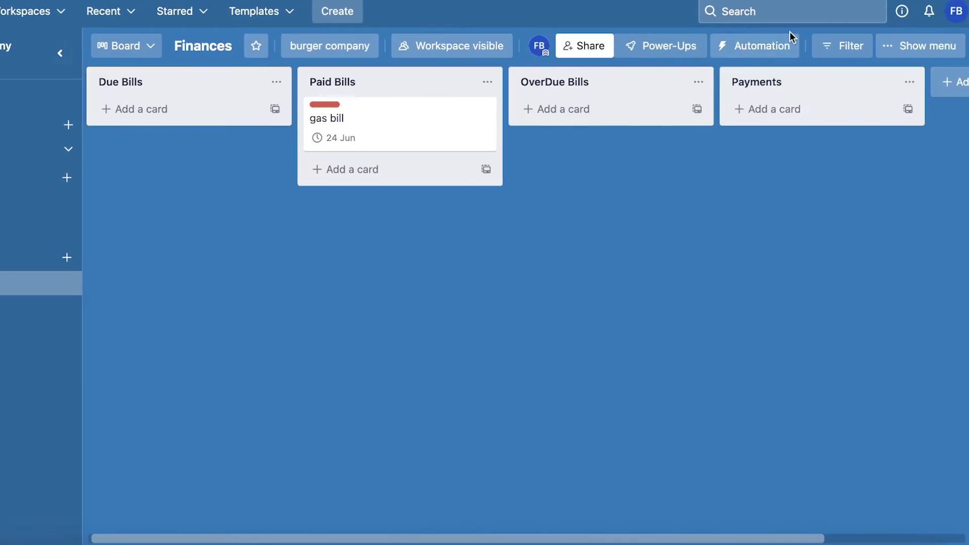
- Look over the Butler Rules page from the Automation menu, then close it
click(772, 55)
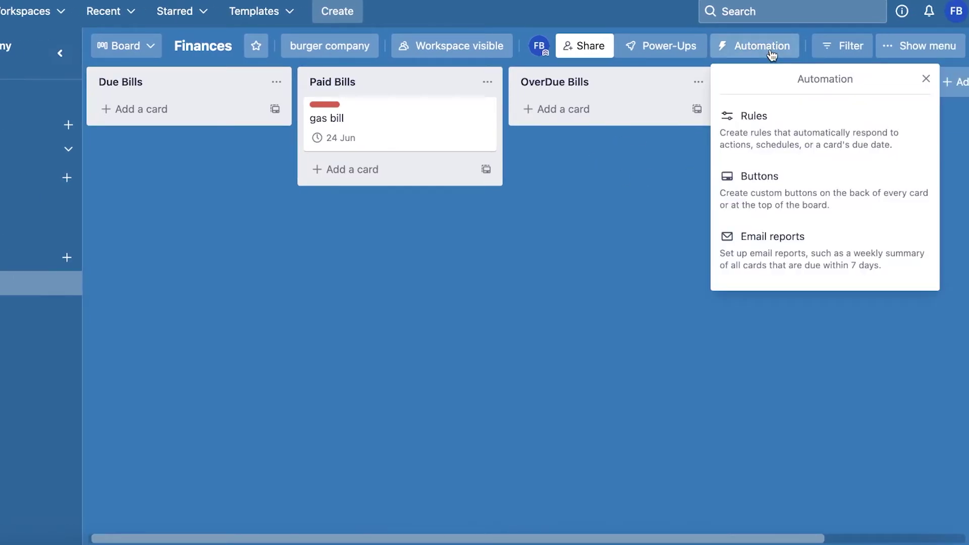
click(759, 138)
click(736, 55)
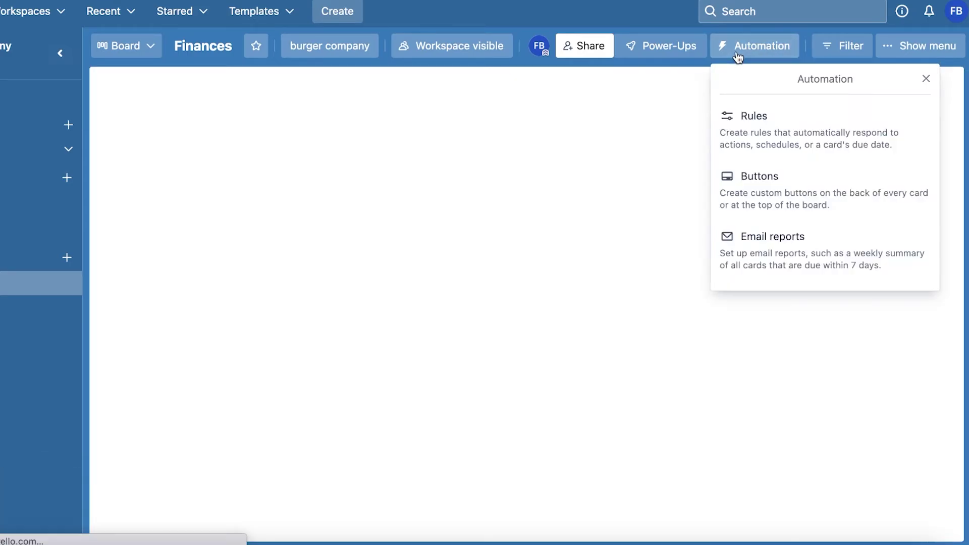
click(926, 79)
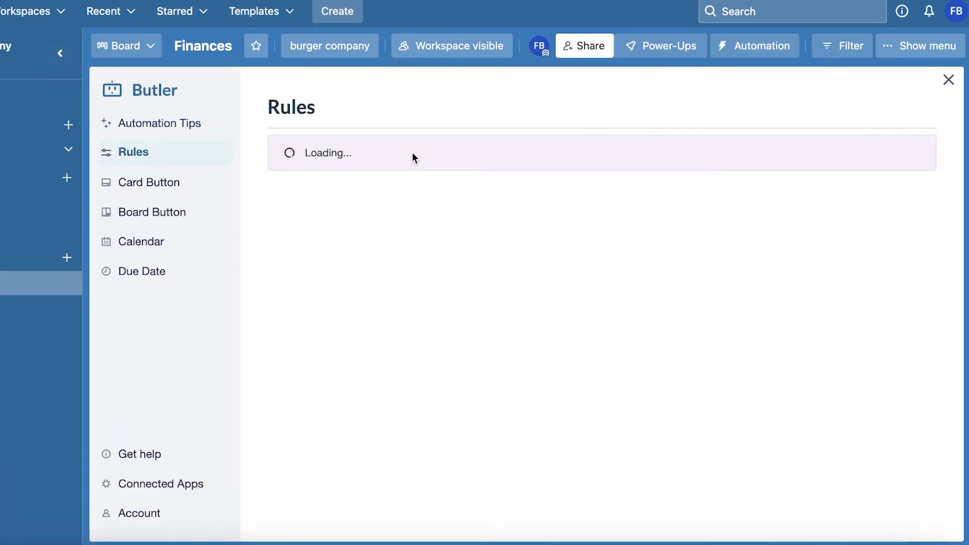
scroll(434, 157, down, 3)
scroll(963, 141, up, 3)
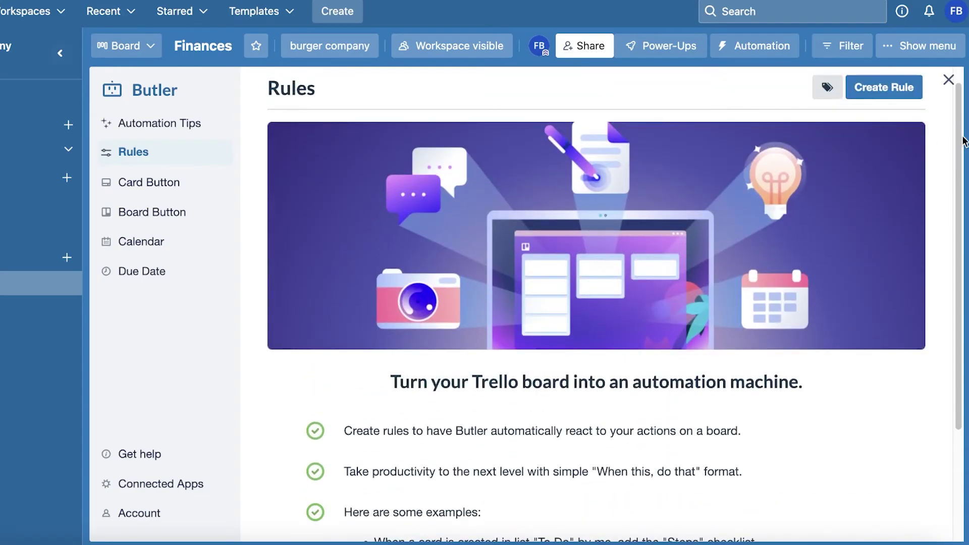
click(948, 80)
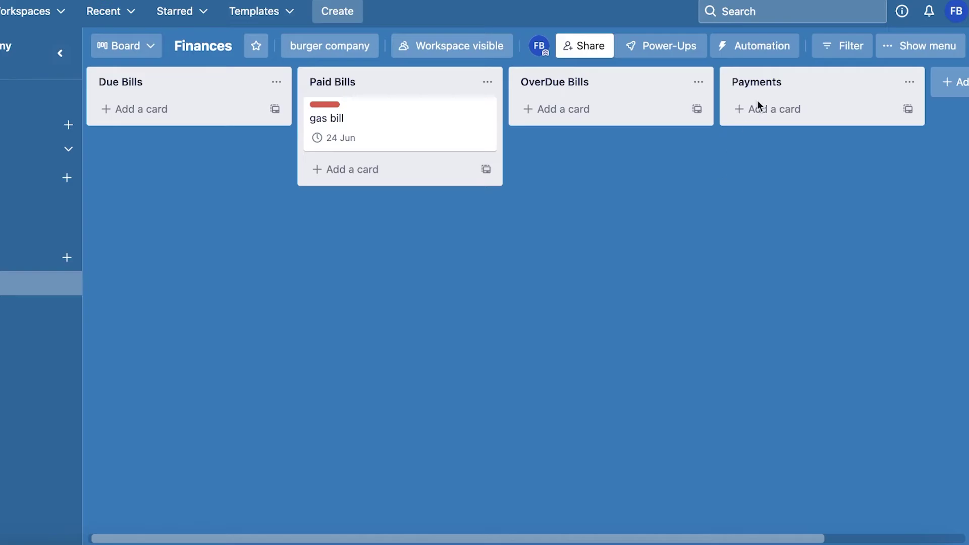
- Open Butler Buttons, then browse Rules, Automation Tips and Due Date Commands
click(763, 53)
click(742, 179)
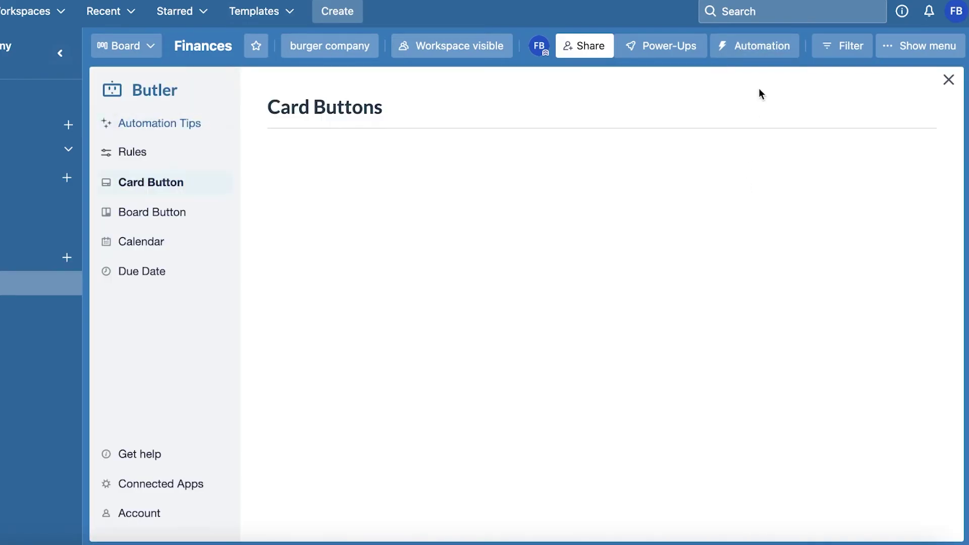
click(198, 150)
click(187, 133)
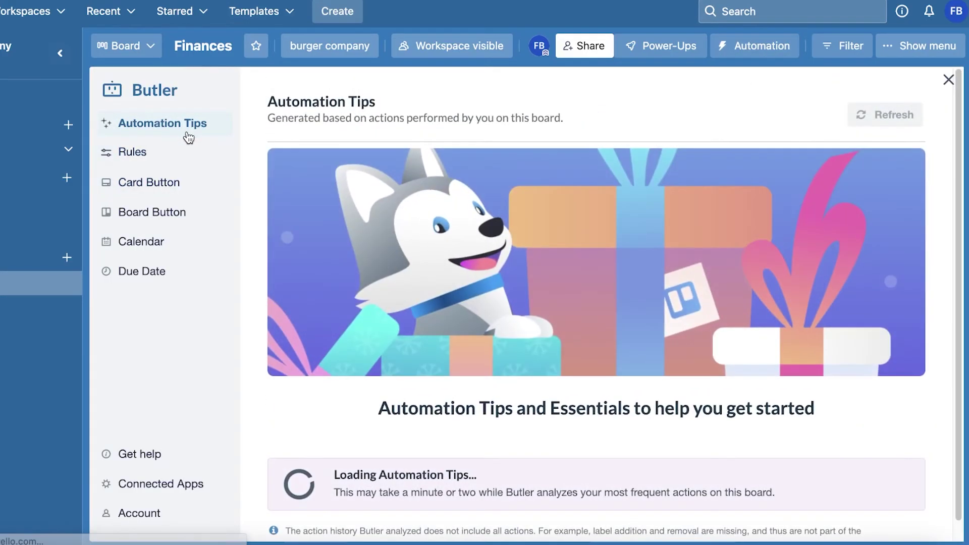
click(151, 271)
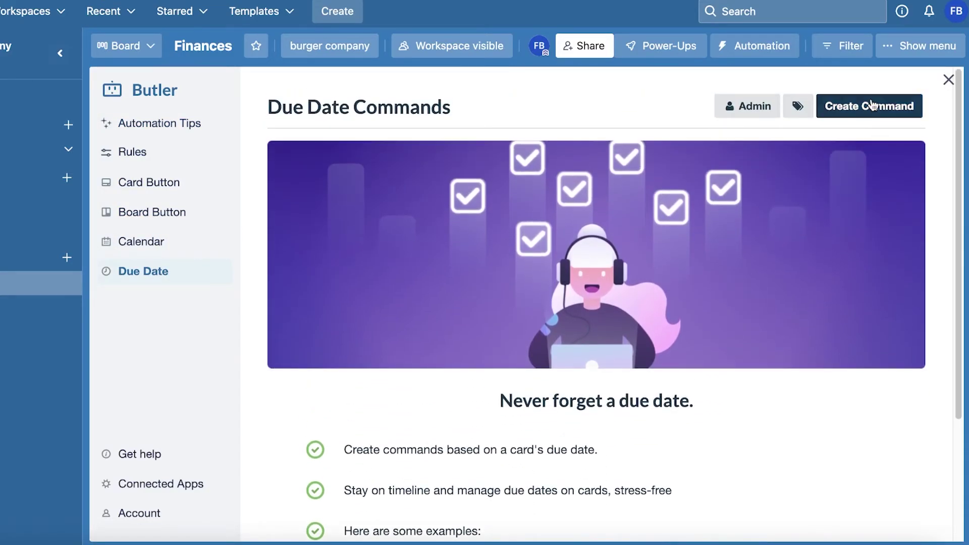
- Start a new due-date command triggered on the day a card is due
click(870, 99)
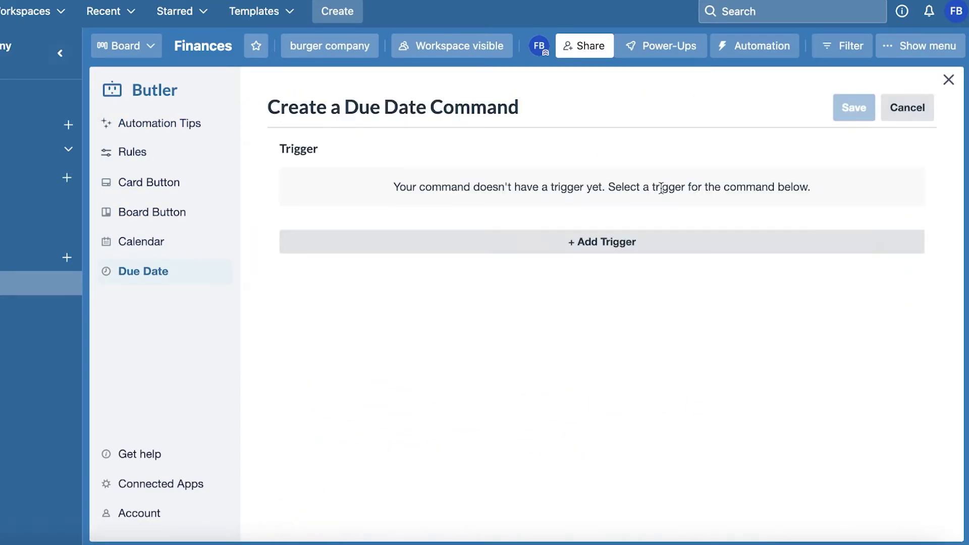
click(551, 235)
scroll(550, 226, down, 3)
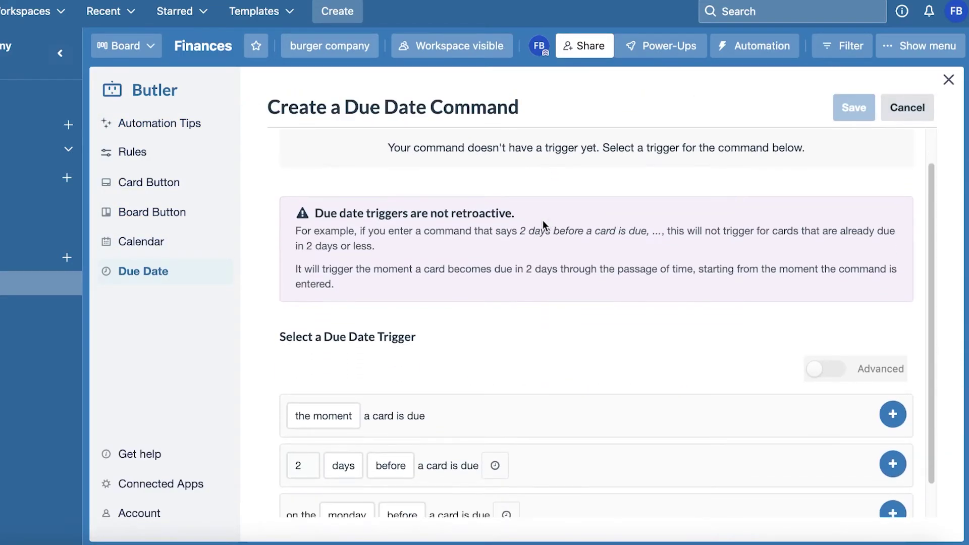
click(323, 377)
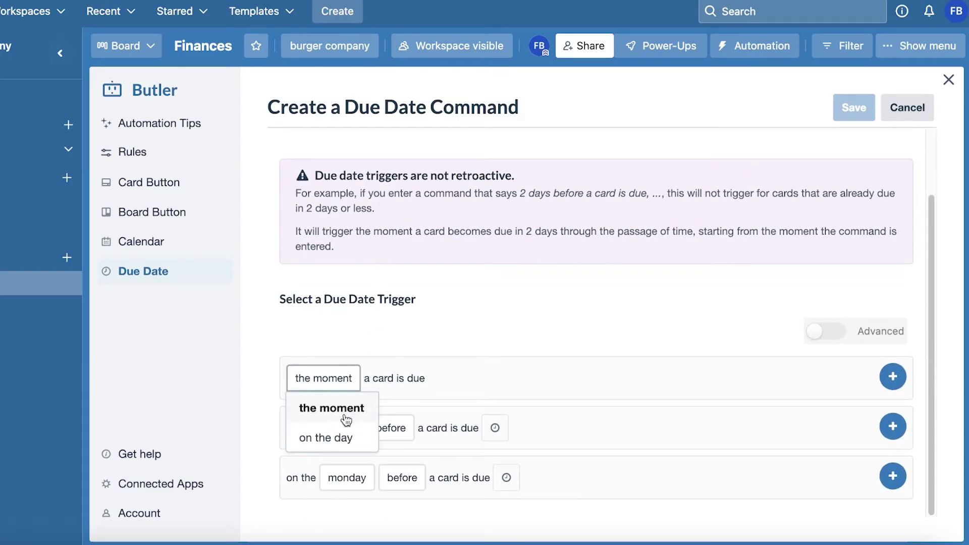
click(305, 434)
click(892, 376)
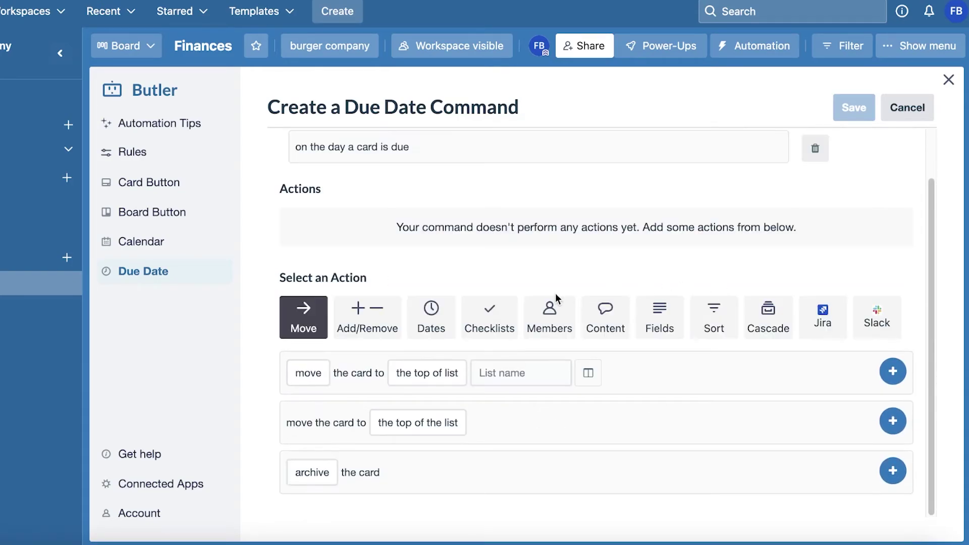
- Add a move-to-Due Bills action, preview the Slack actions, and close the editor unsaved
click(304, 372)
click(426, 372)
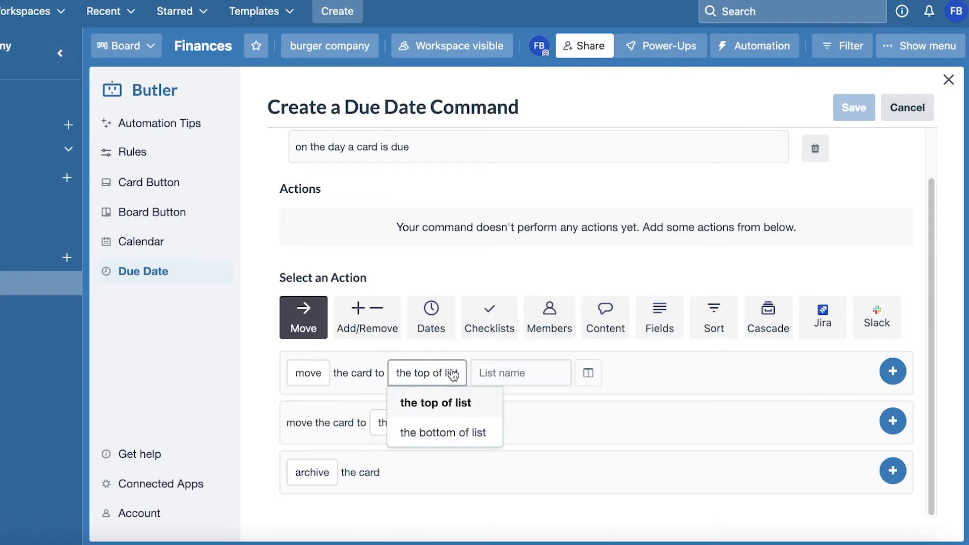
click(542, 374)
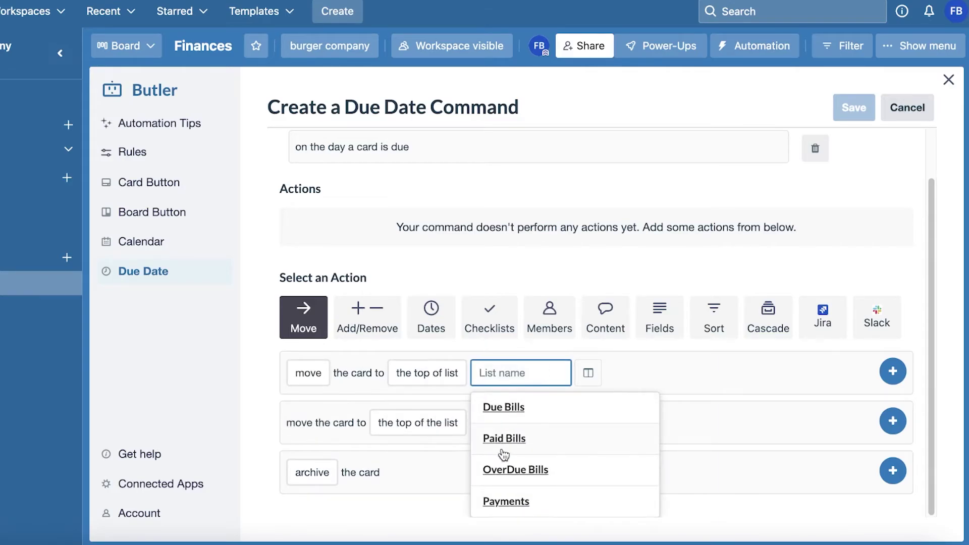
click(502, 410)
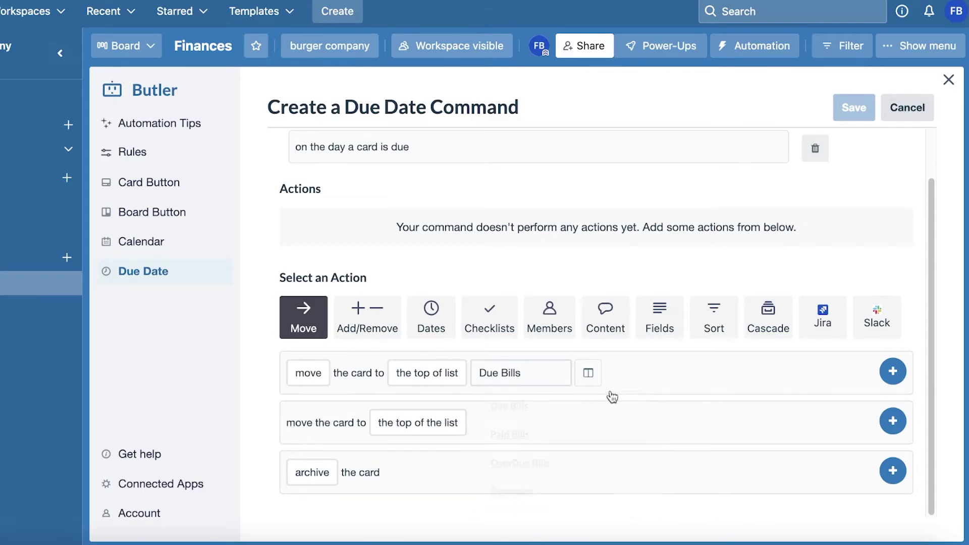
click(876, 317)
scroll(887, 210, up, 2)
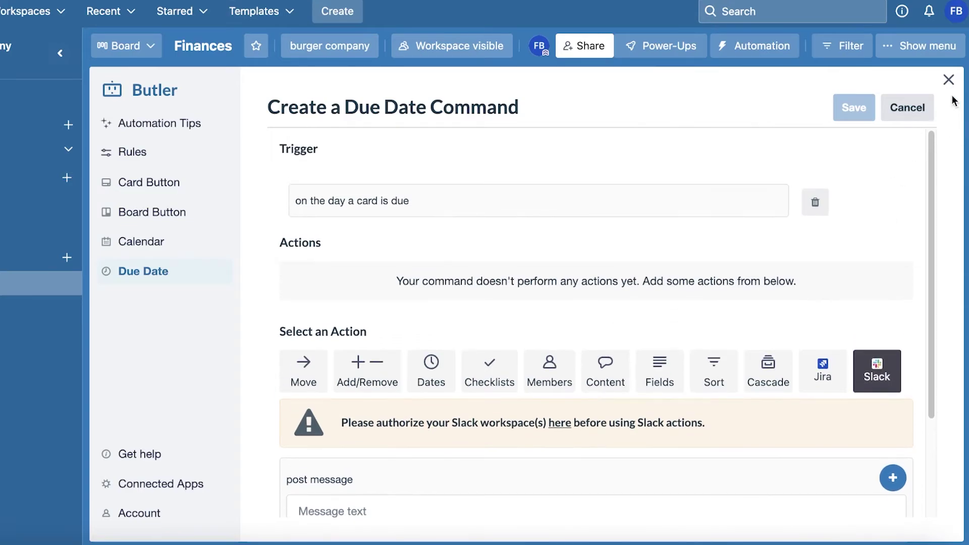
click(947, 80)
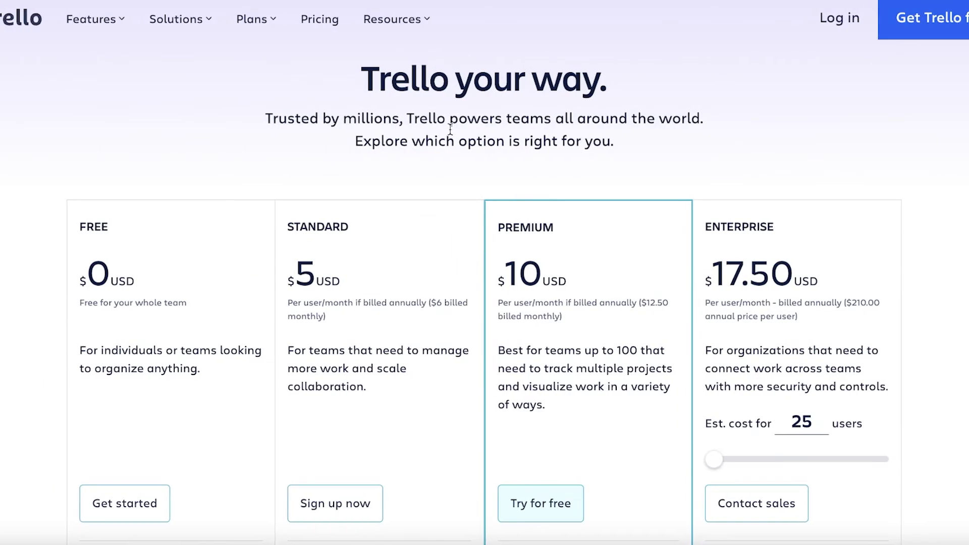
- Scroll through the Free $0, Standard $5, Premium $10 and Enterprise $17.50 plan features
scroll(440, 136, down, 1)
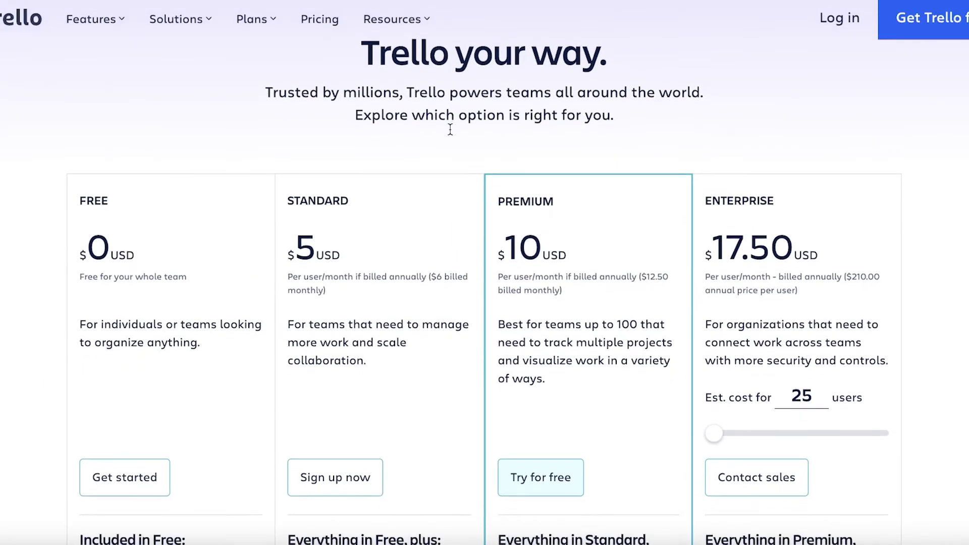
scroll(440, 132, down, 3)
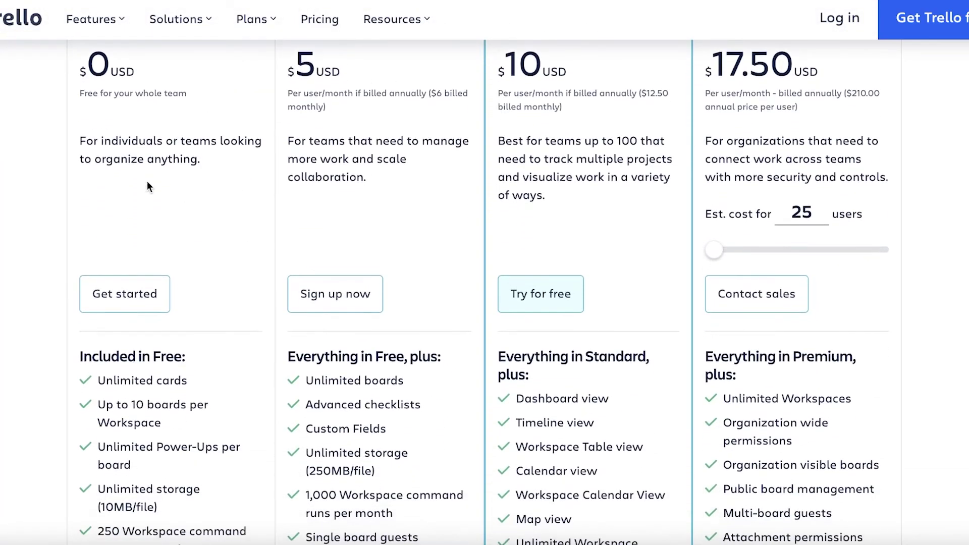
scroll(181, 131, down, 2)
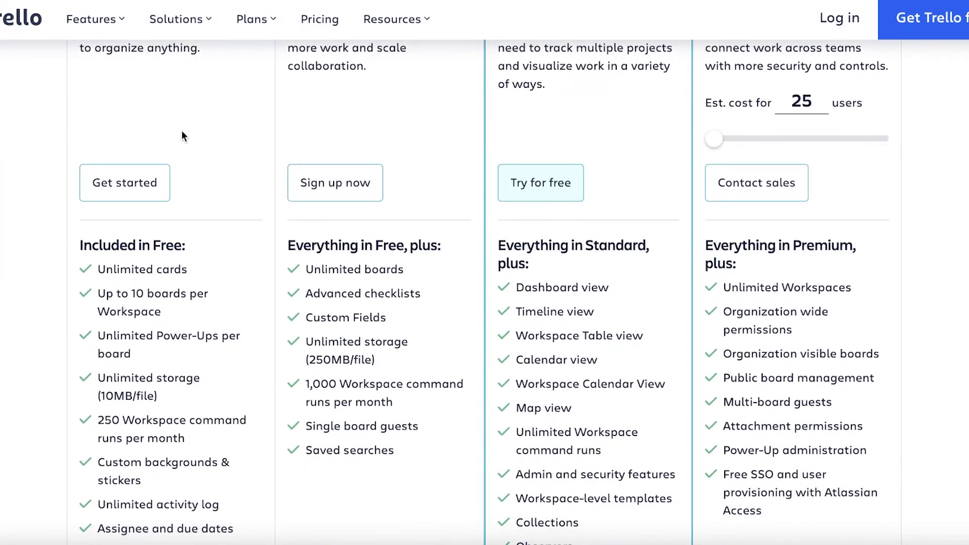
scroll(181, 135, down, 1)
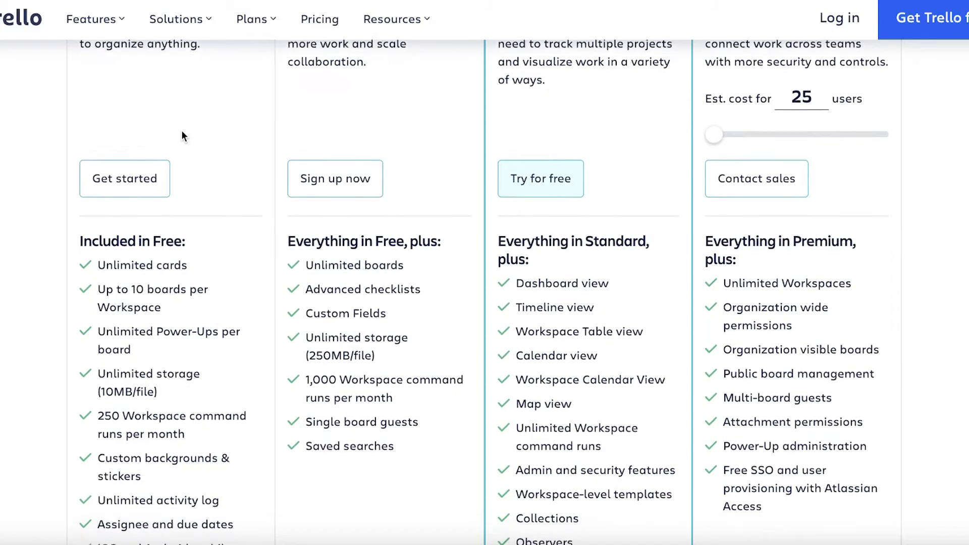
scroll(181, 135, down, 1)
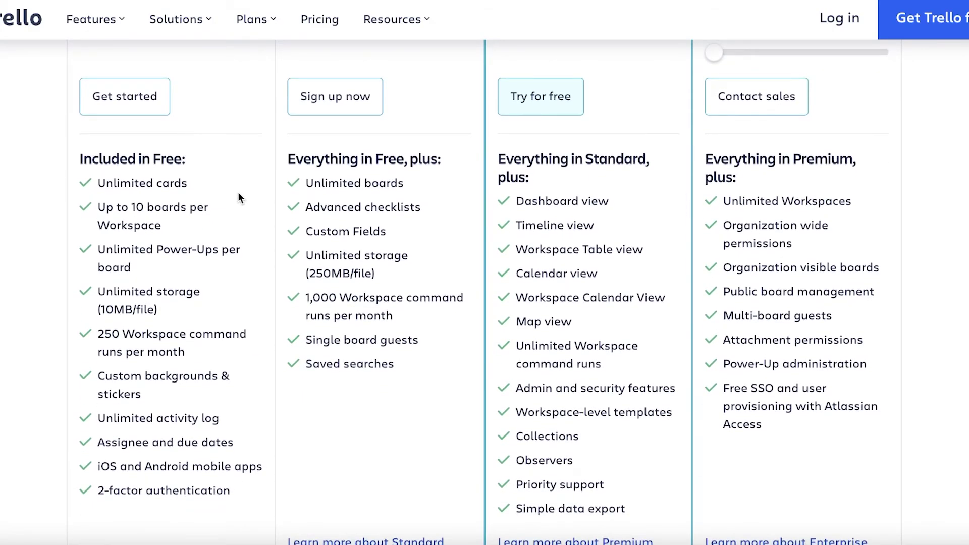
scroll(238, 192, down, 1)
scroll(231, 198, down, 1)
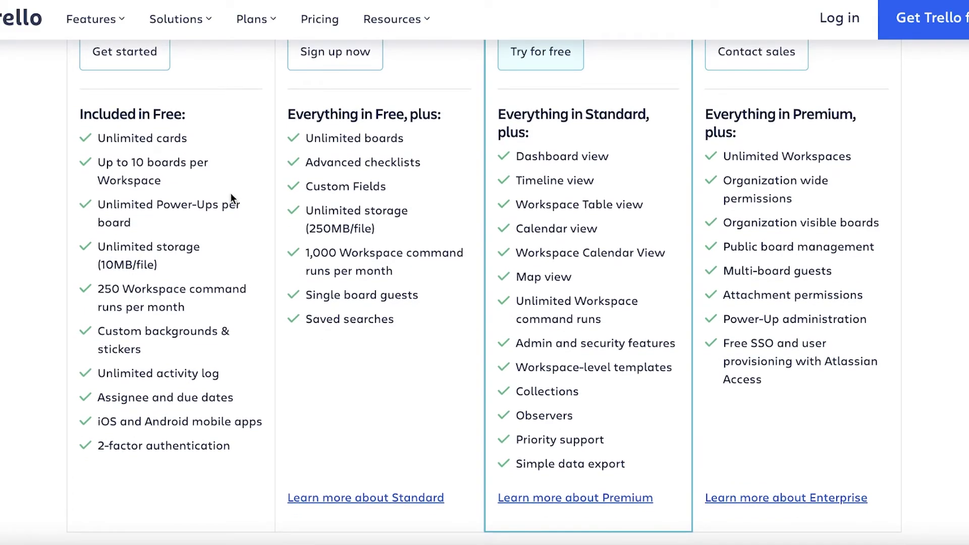
scroll(231, 197, down, 1)
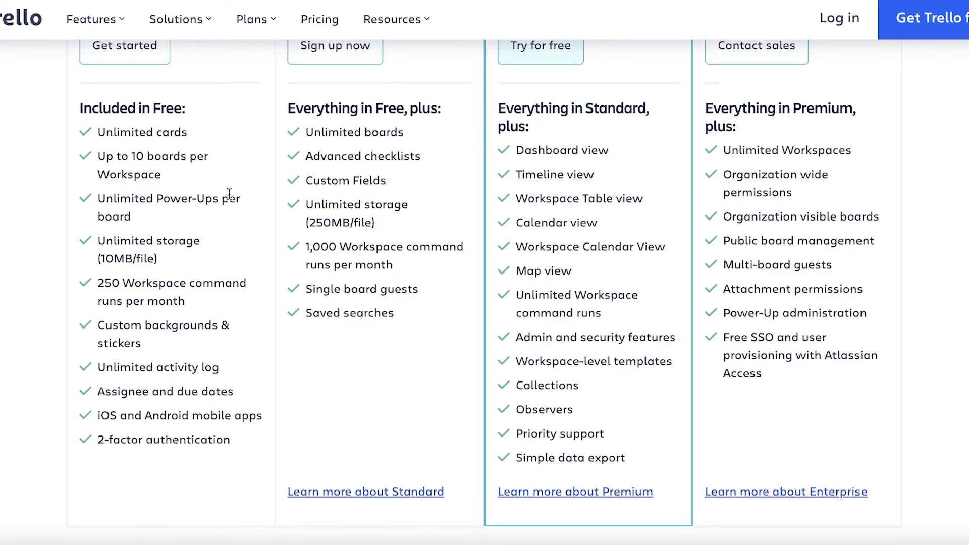
scroll(268, 201, up, 1)
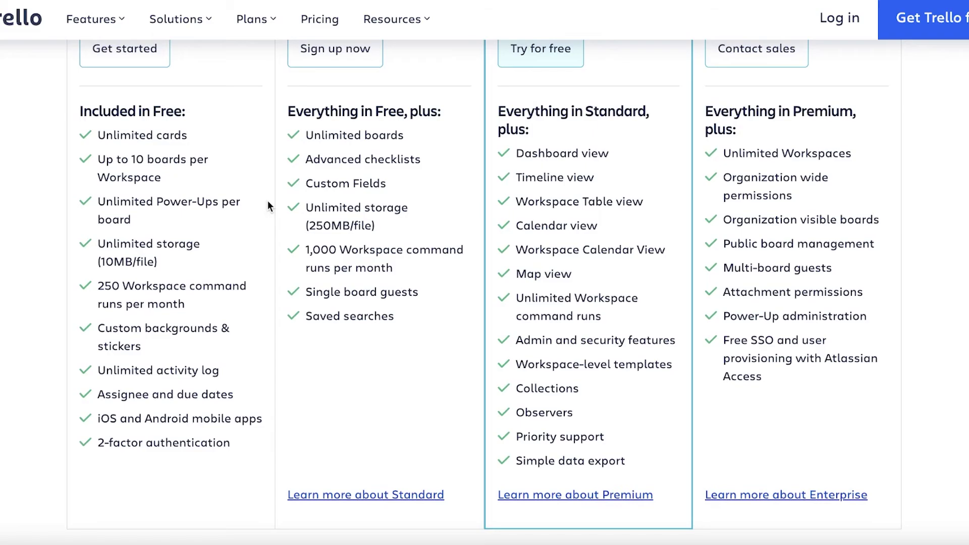
scroll(267, 204, up, 5)
scroll(393, 140, up, 1)
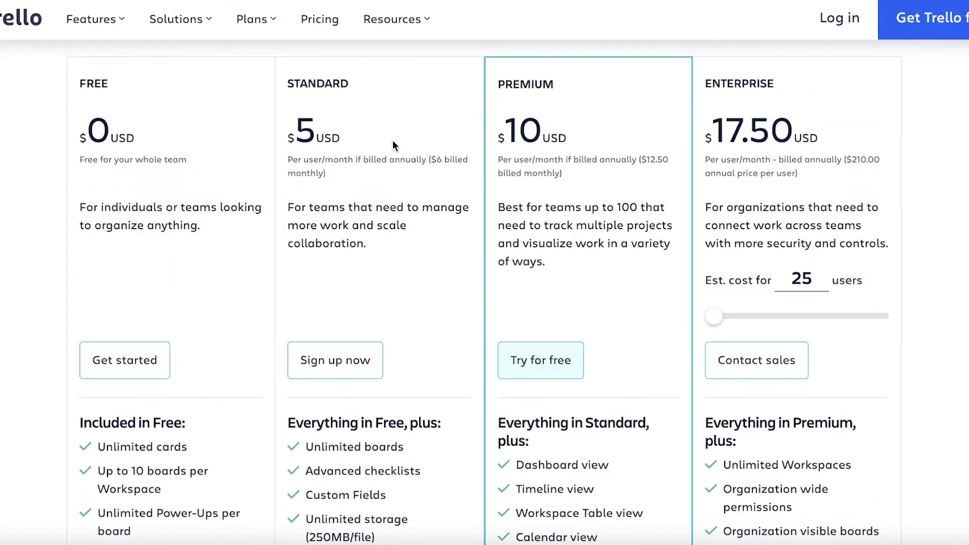
scroll(393, 142, down, 2)
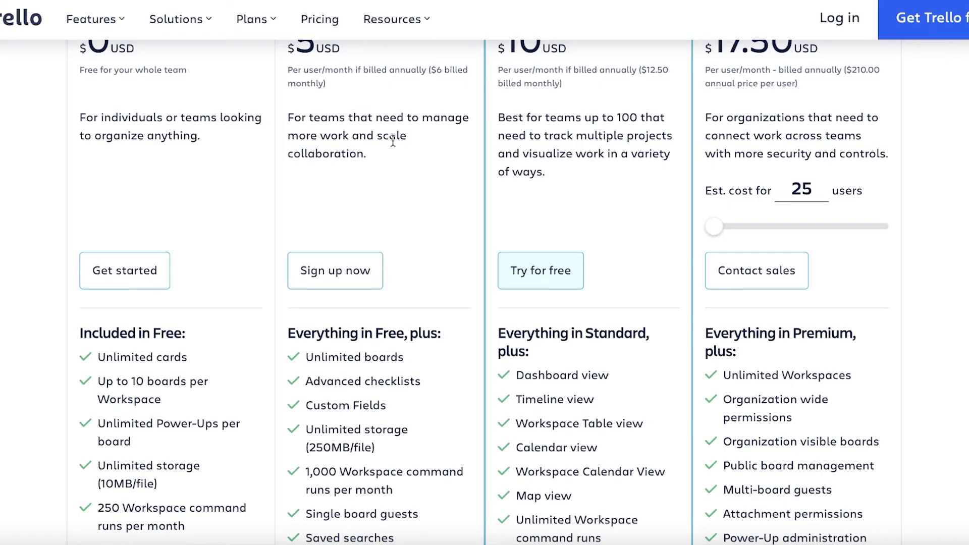
scroll(392, 141, down, 1)
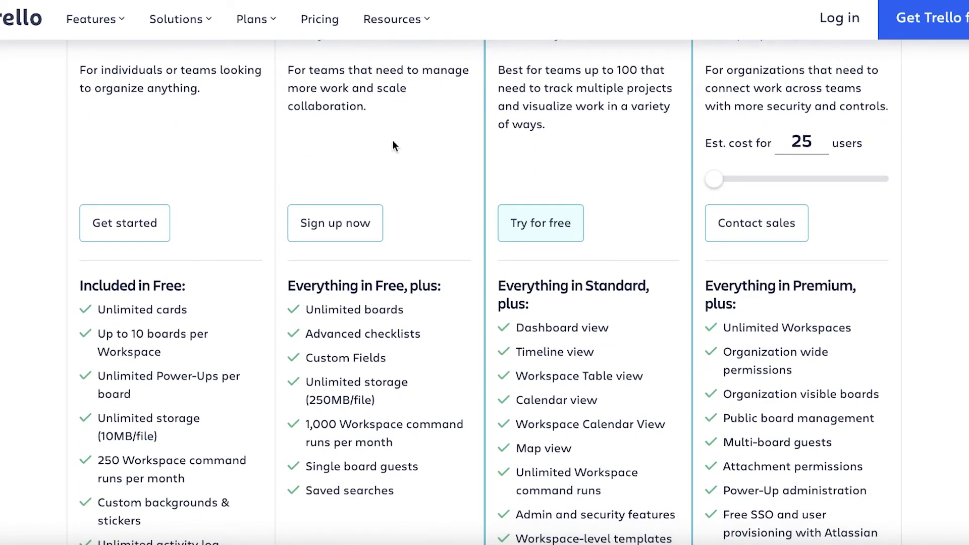
scroll(393, 145, down, 1)
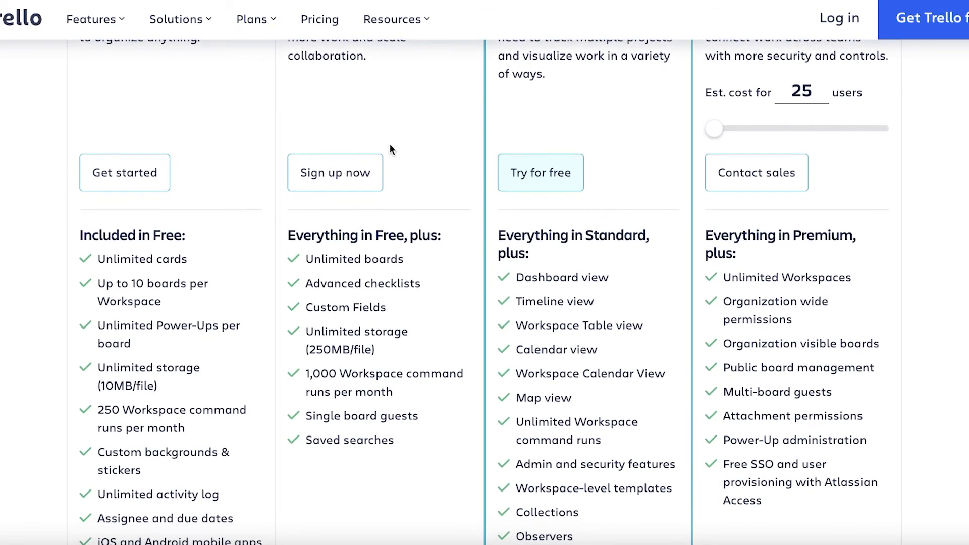
scroll(390, 148, up, 1)
scroll(390, 144, up, 5)
scroll(626, 242, down, 1)
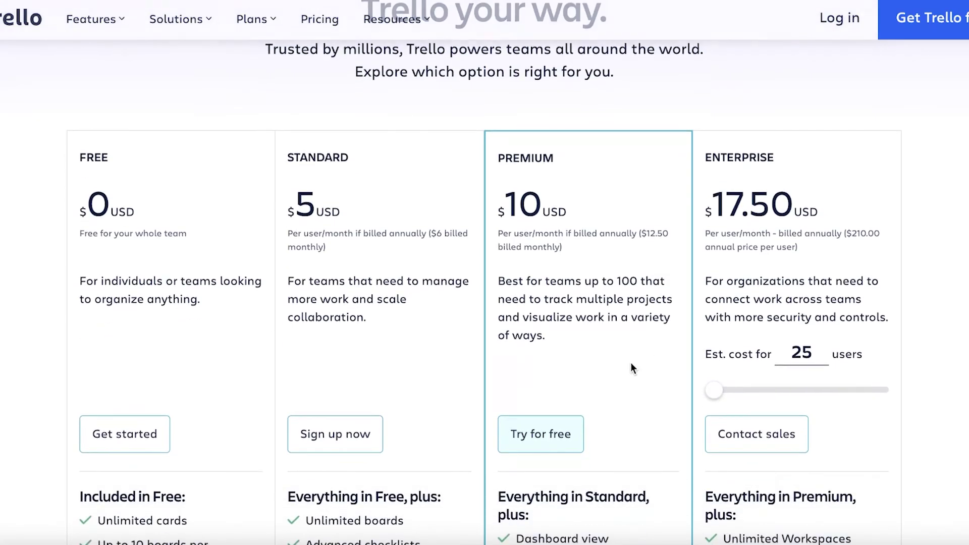
scroll(616, 223, down, 4)
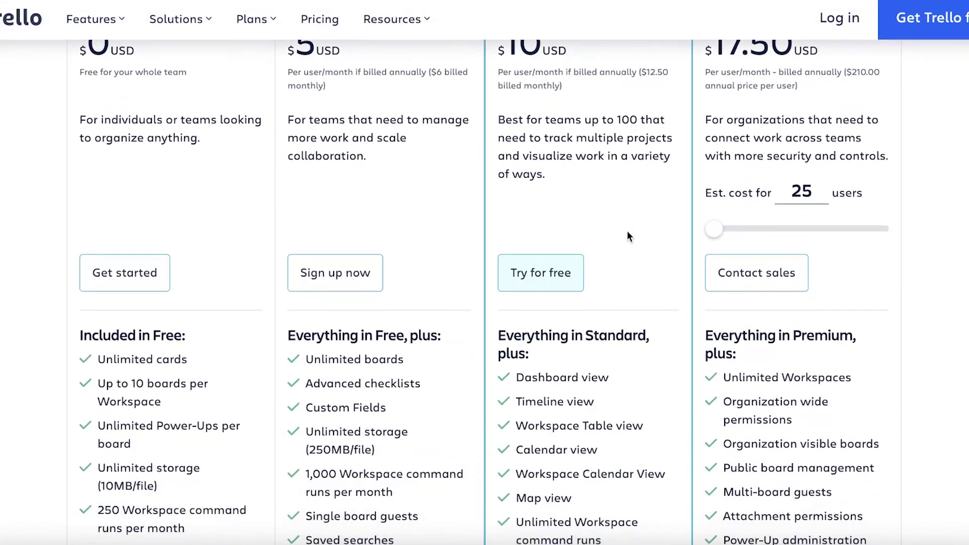
scroll(627, 231, down, 1)
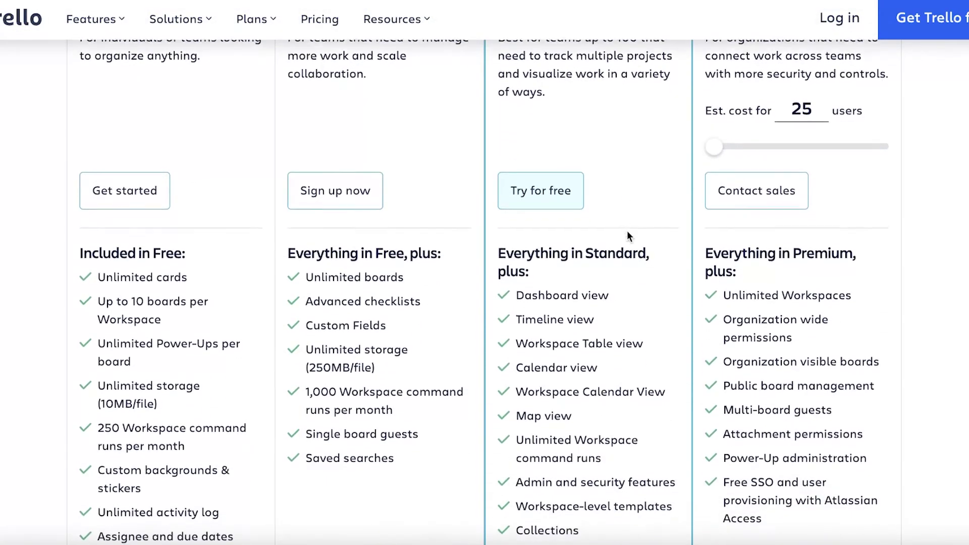
scroll(628, 236, down, 2)
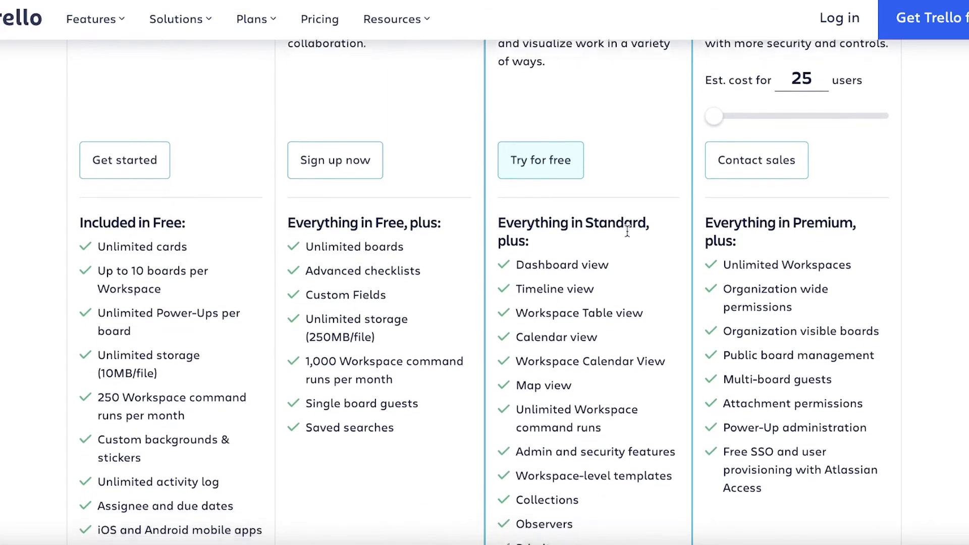
scroll(627, 231, down, 1)
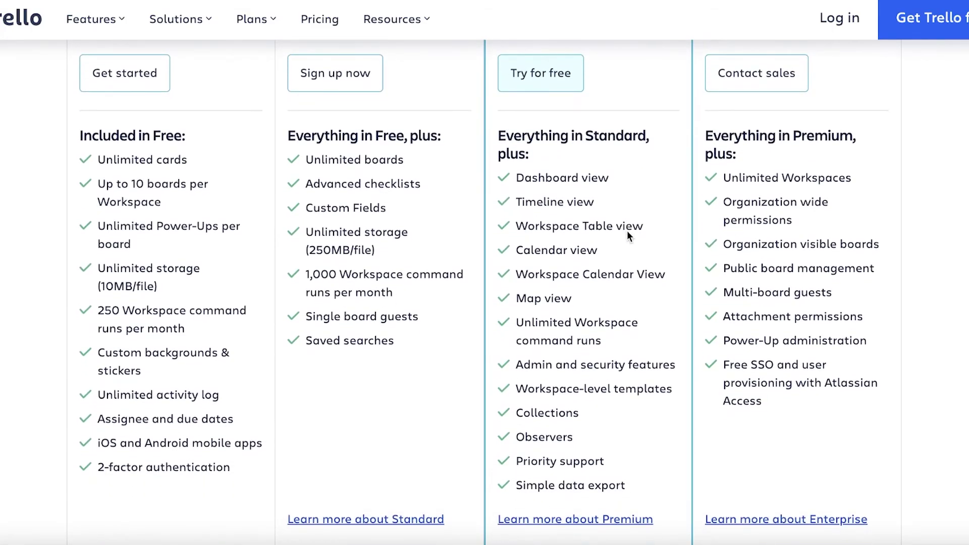
scroll(626, 231, up, 7)
scroll(627, 231, down, 8)
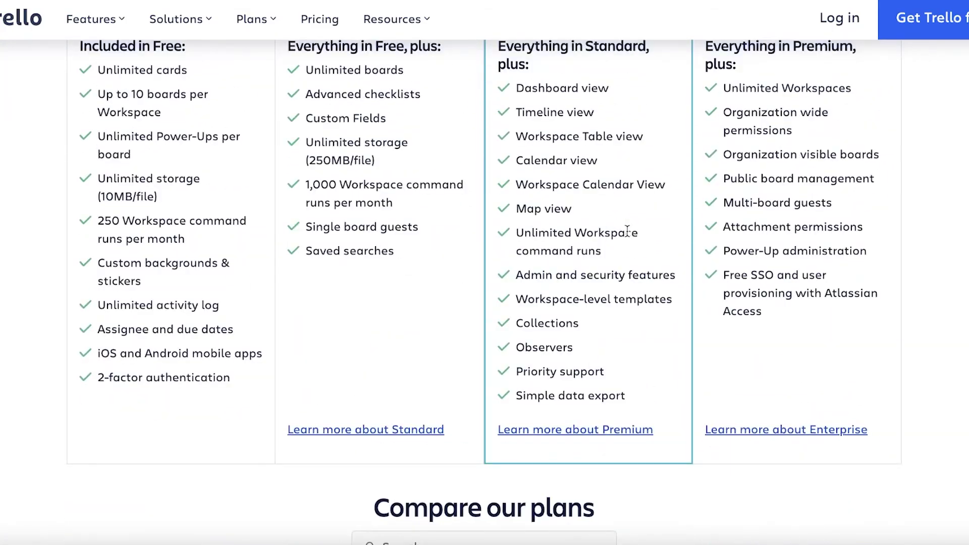
scroll(624, 231, up, 1)
scroll(623, 231, up, 7)
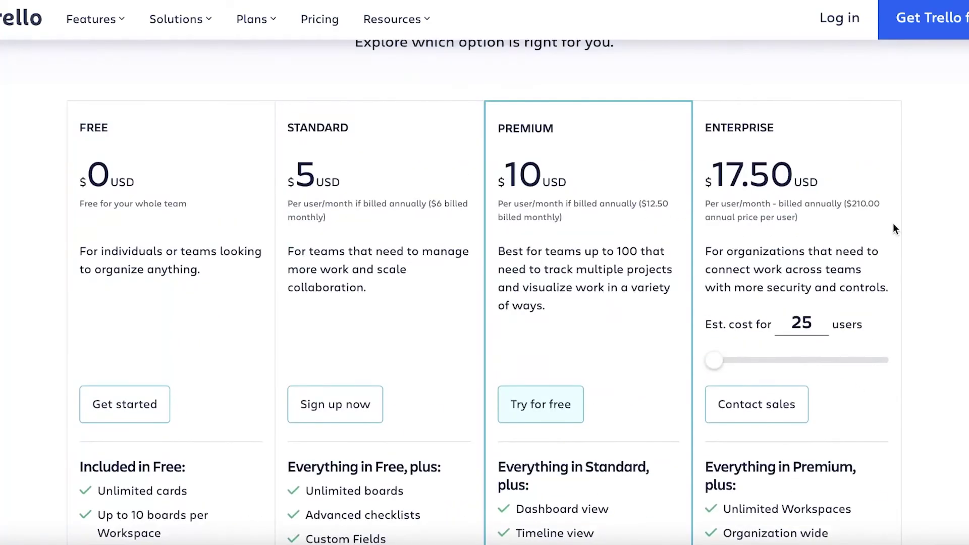
scroll(894, 229, down, 1)
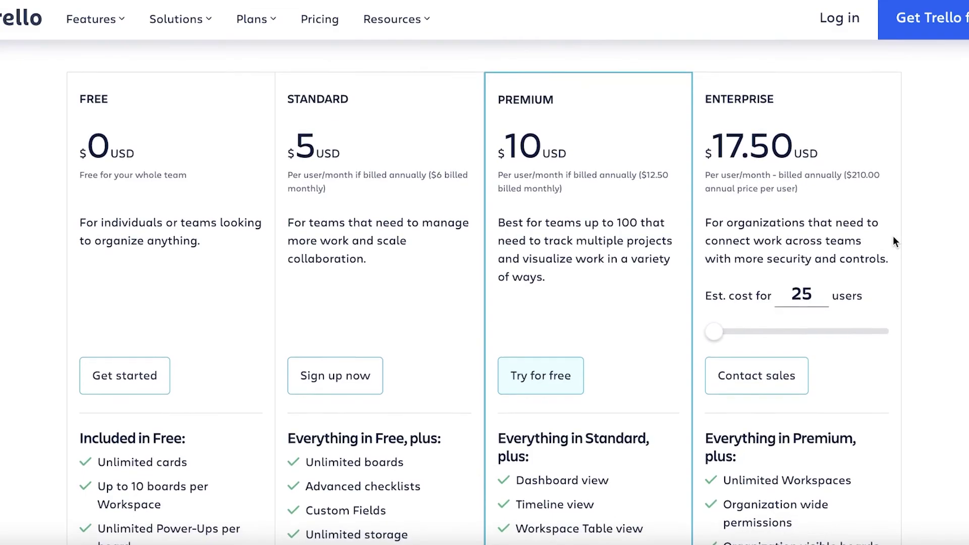
scroll(892, 237, down, 1)
drag(705, 314, 725, 303)
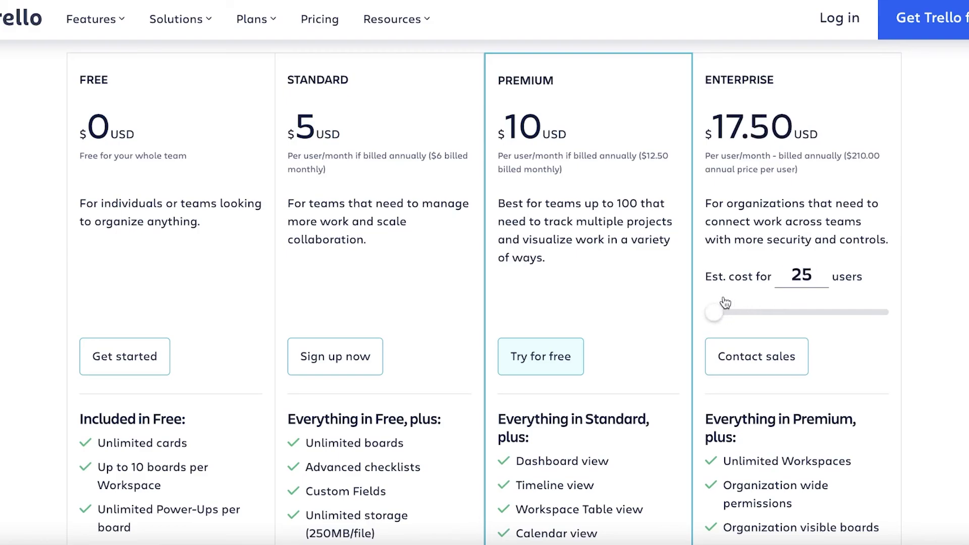
scroll(923, 184, up, 1)
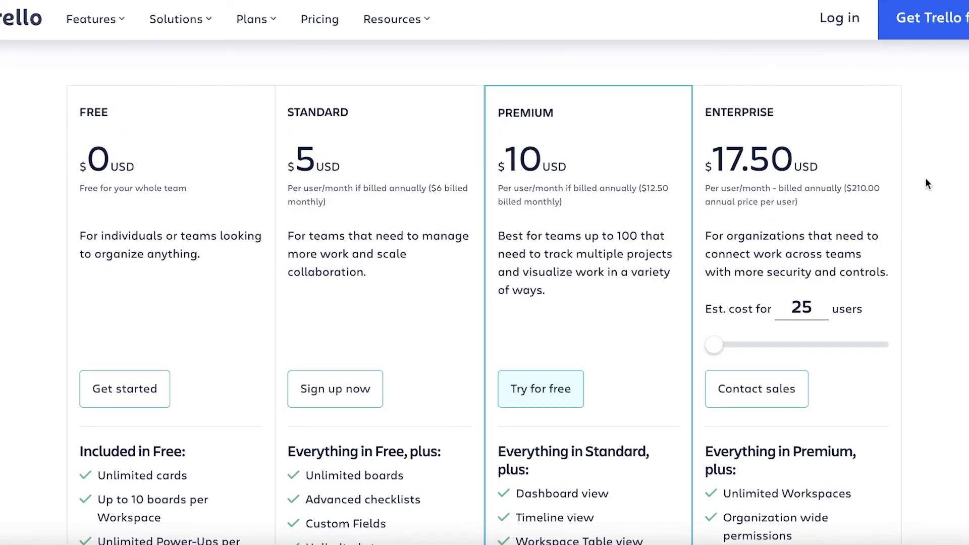
scroll(928, 181, down, 5)
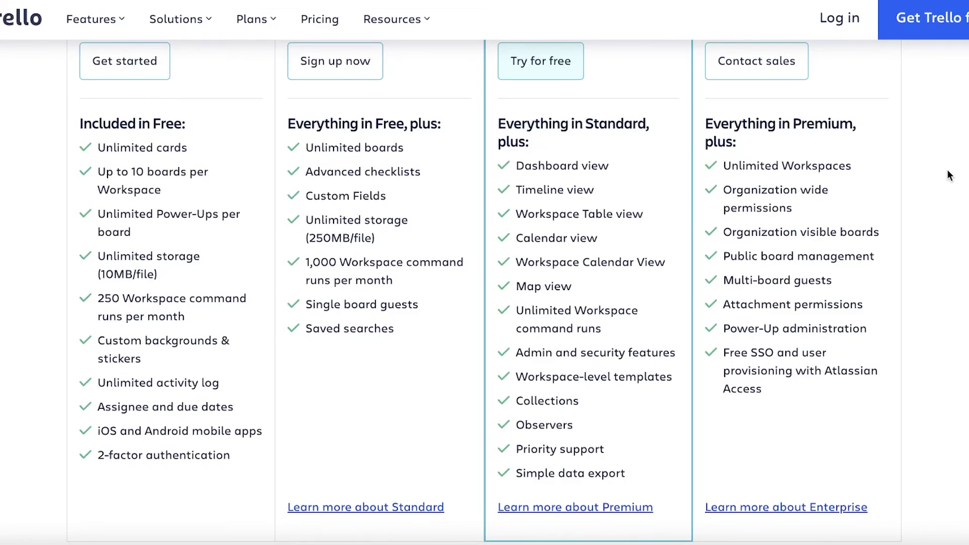
scroll(945, 170, down, 1)
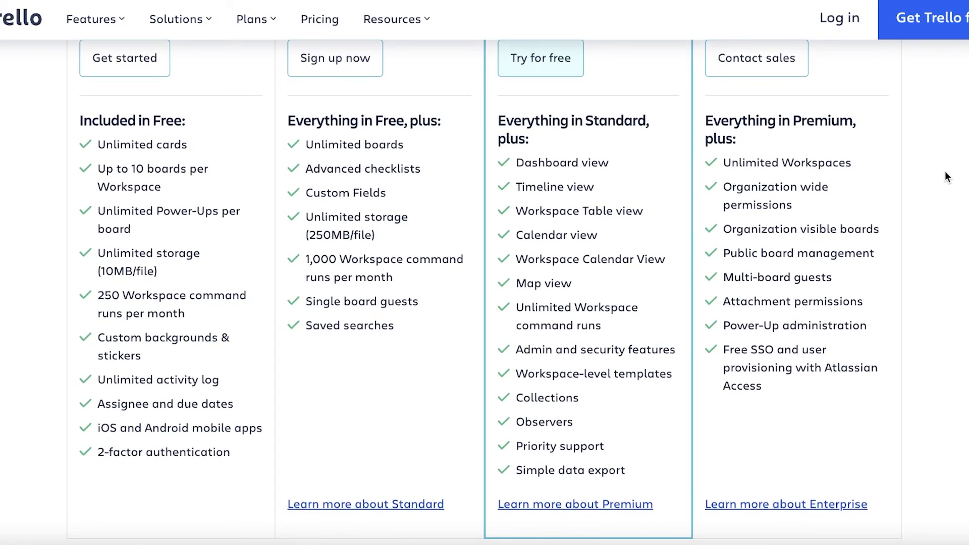